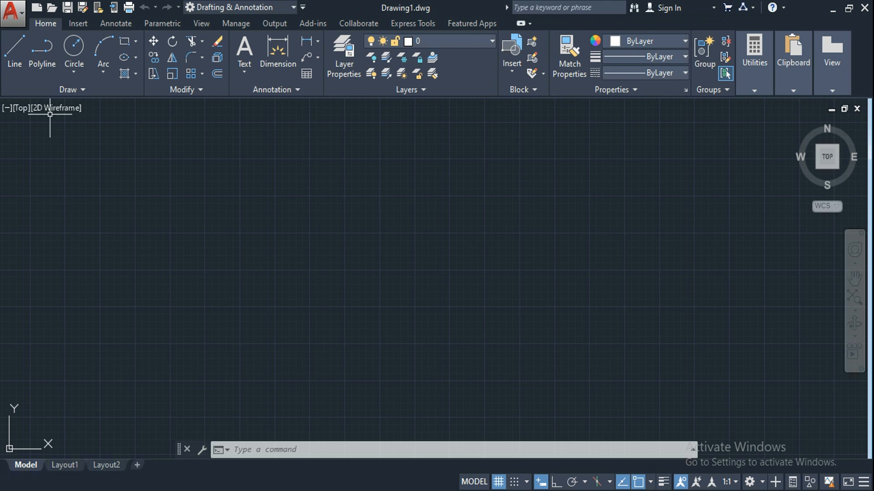
With Ortho on, draw two connected lines: 100 units horizontally to the right, then 100 units straight down
left_click(22, 75)
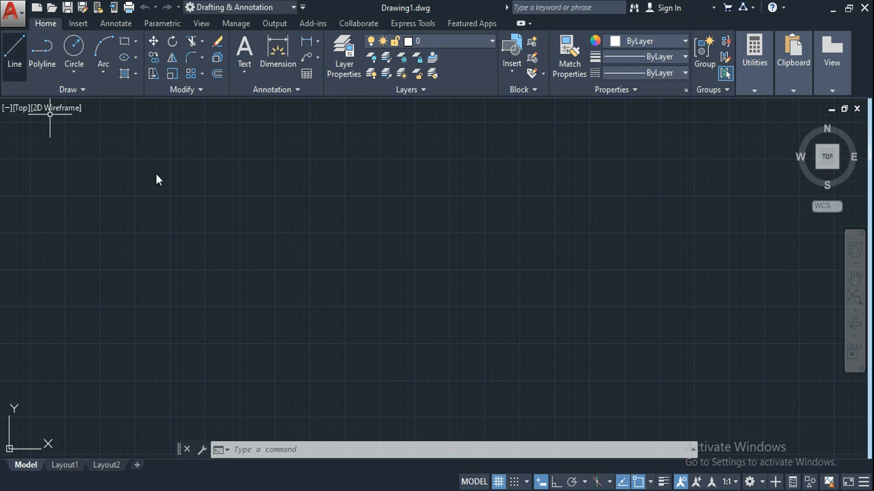
left_click(159, 177)
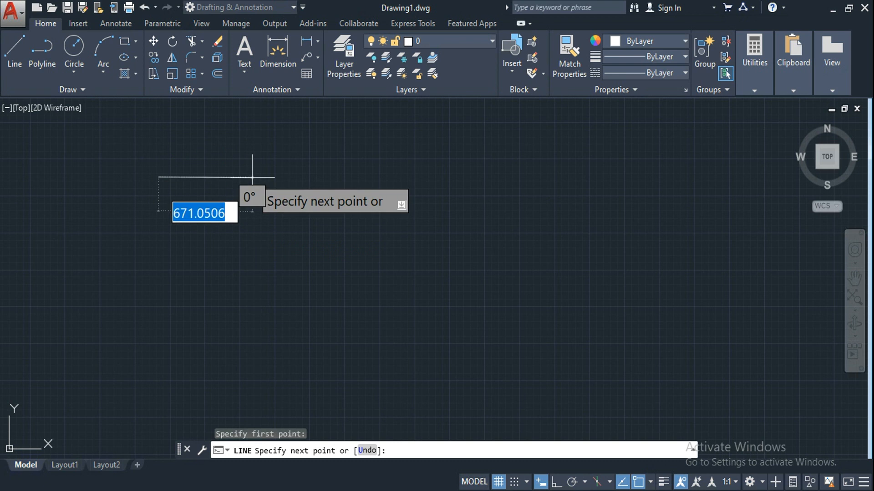
key("F8")
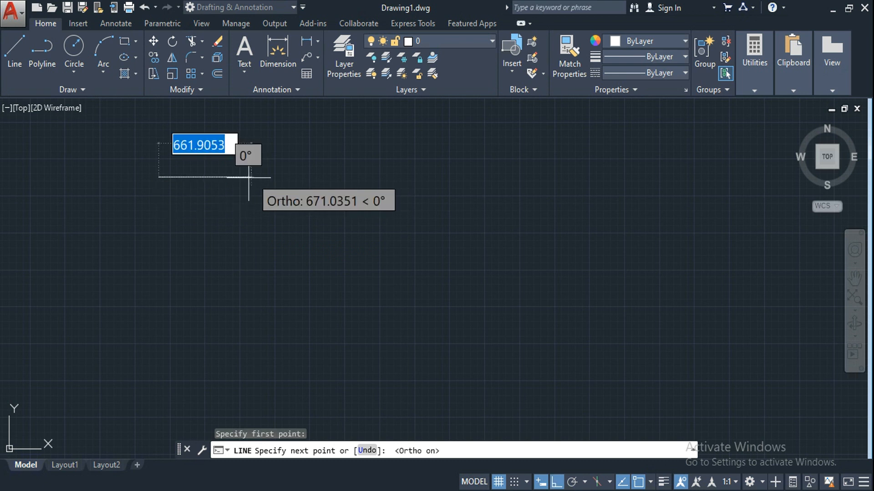
type("100")
key("Return")
type("100")
key("Return")
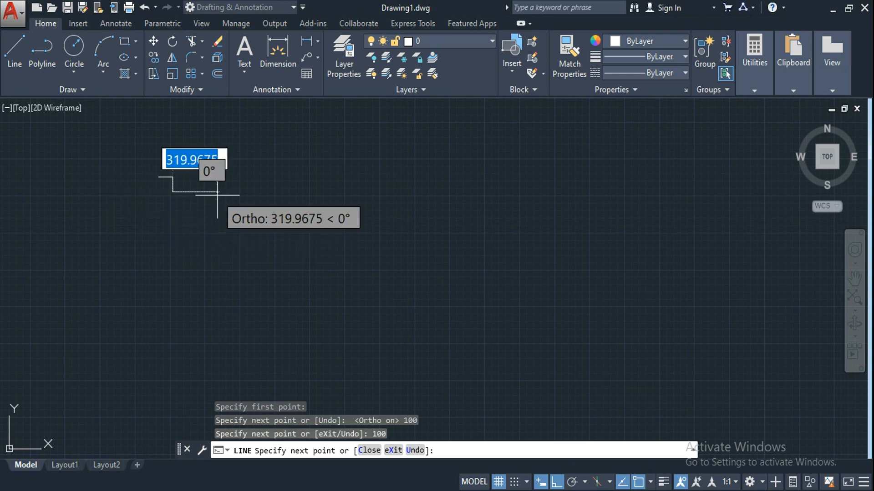
key("Return")
scroll(159, 171, "up", 6)
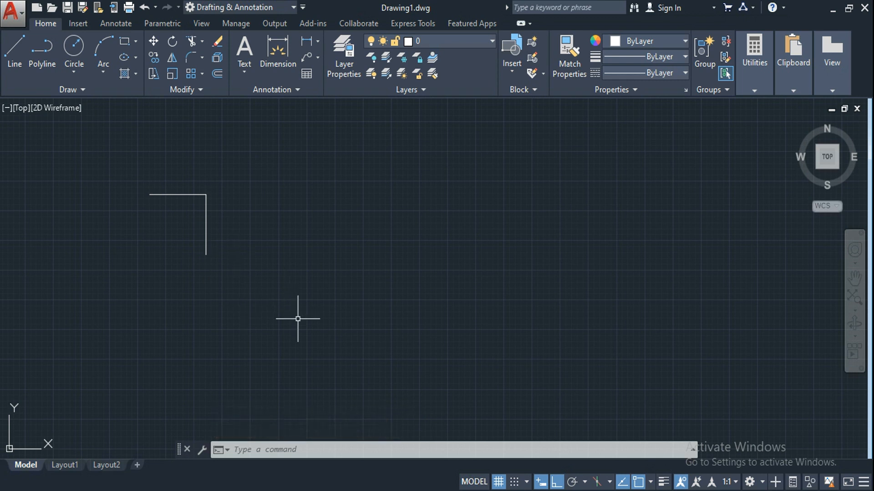
Copy the two lines from their left endpoint twice, placing each copy at the previous lower endpoint to form a three-step staircase
type("c")
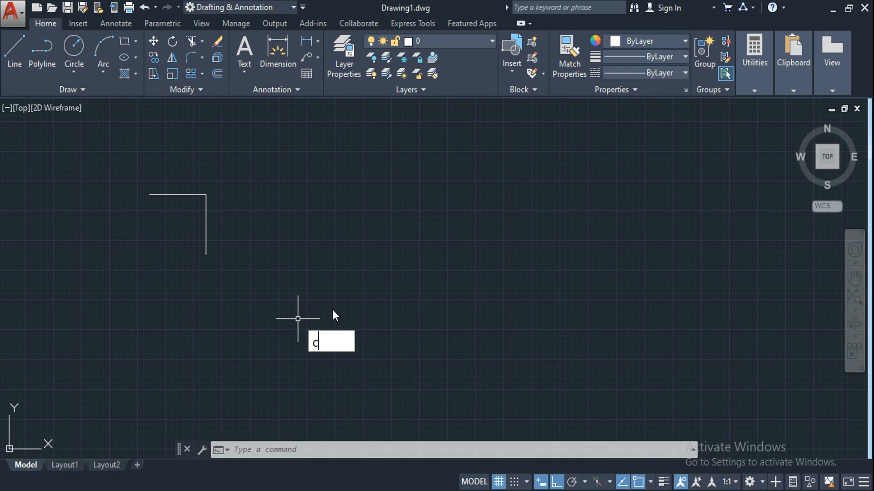
type("t o")
key("Return")
left_click(210, 248)
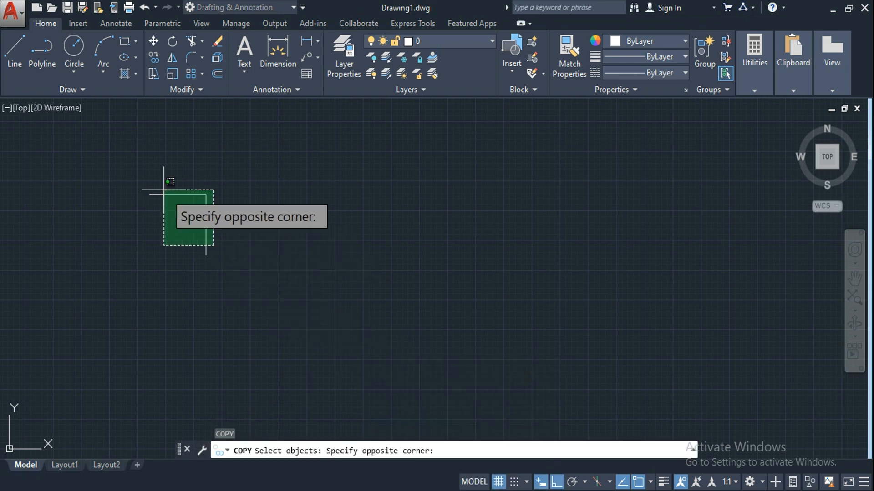
left_click(155, 172)
key("Return")
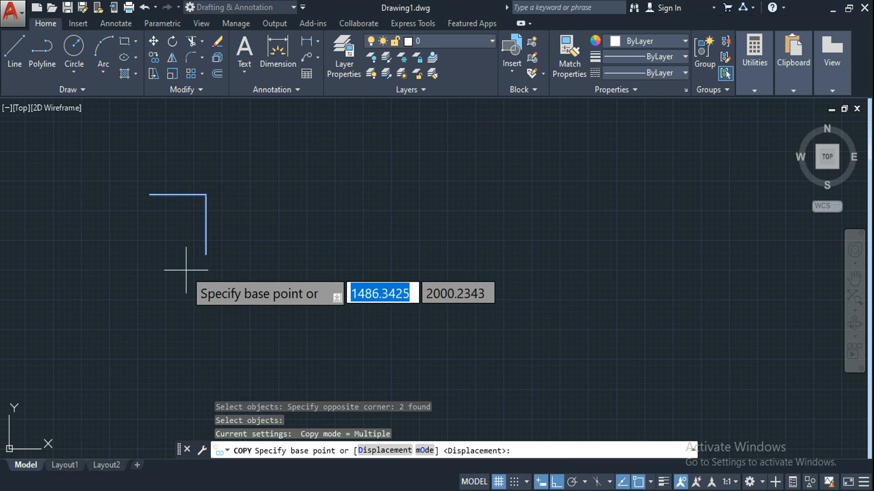
left_click(151, 195)
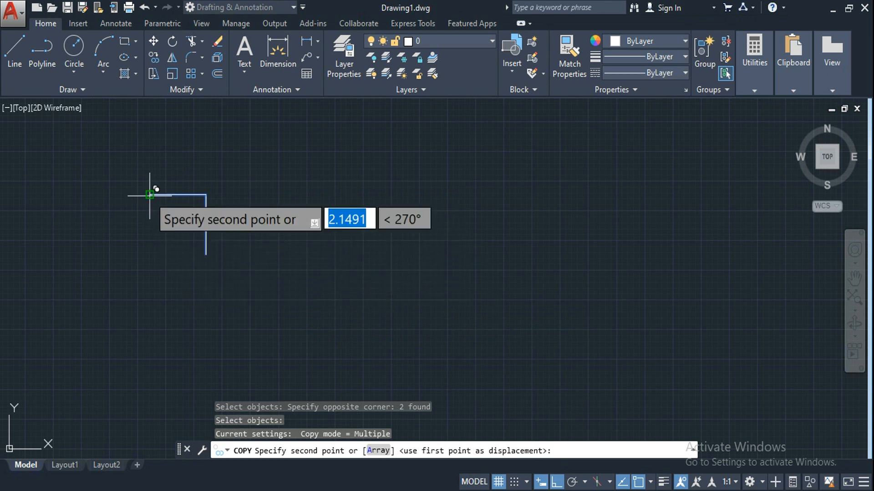
left_click(205, 255)
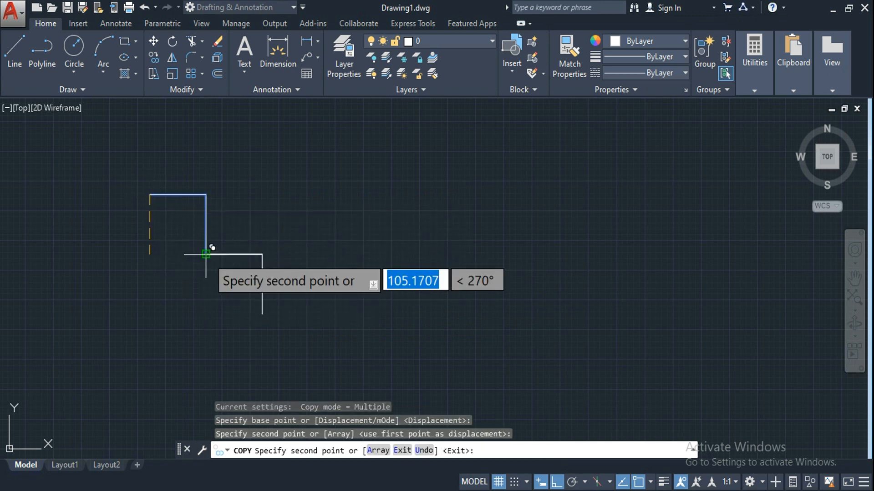
left_click(262, 314)
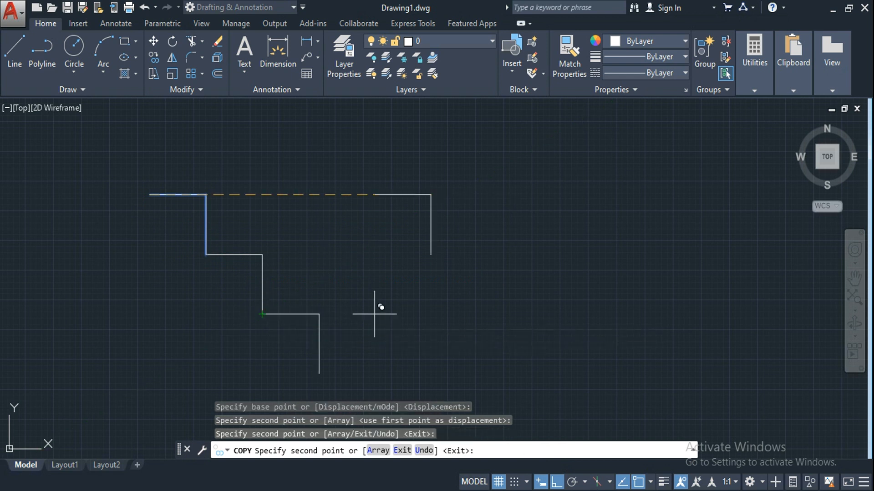
key("Return")
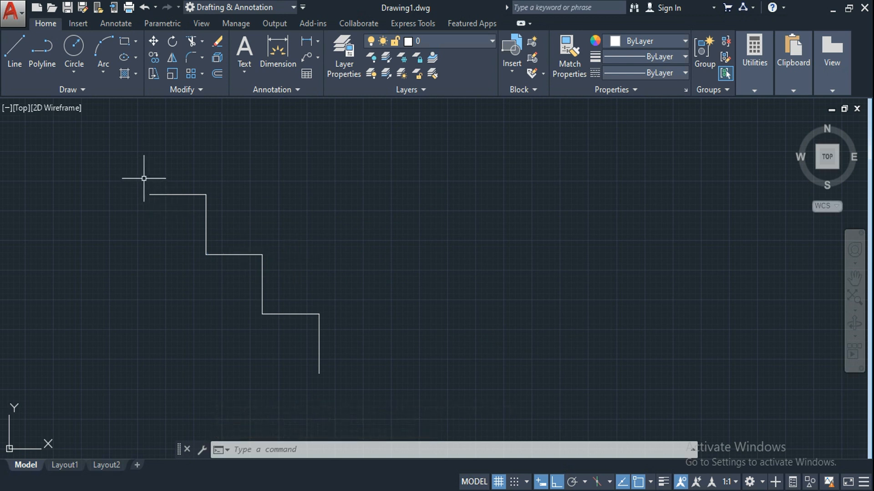
Copy the whole staircase horizontally to the right of the original, using its lower endpoint as the base point
left_click(144, 178)
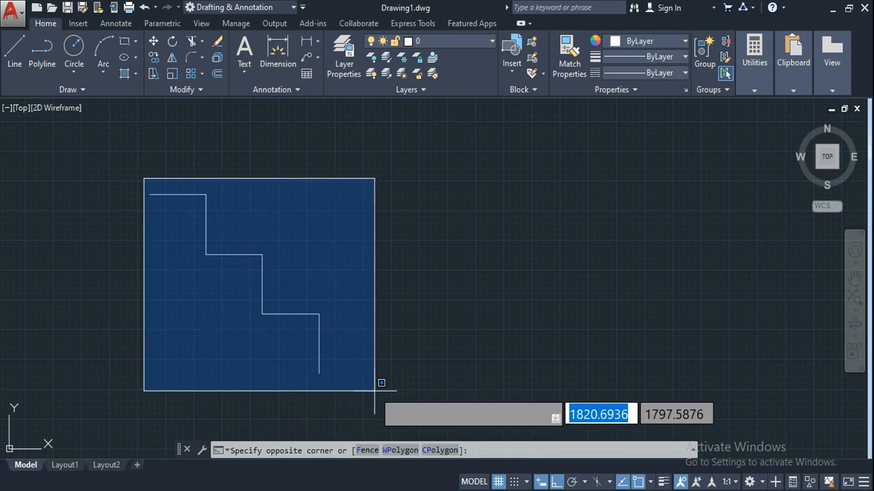
left_click(375, 393)
type("co")
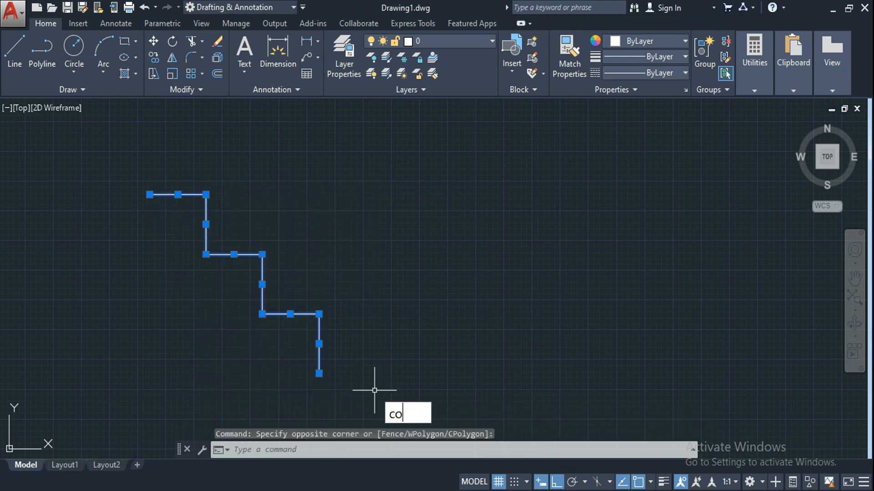
key("Return")
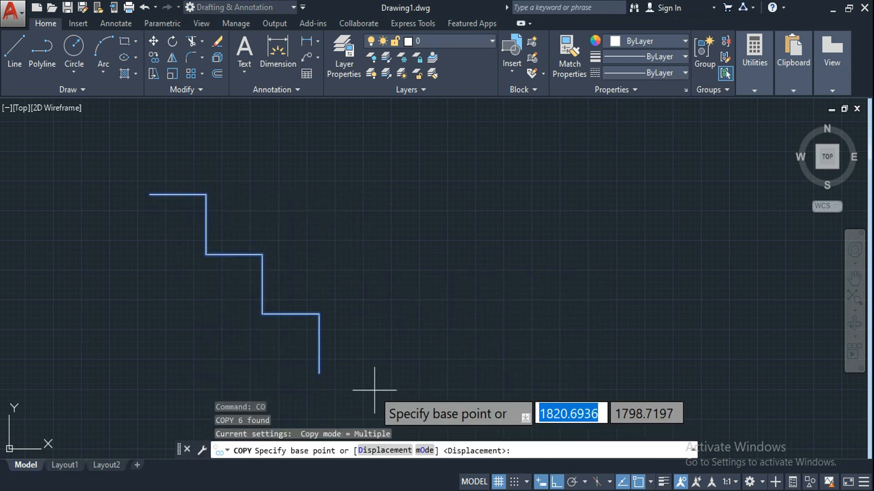
left_click(318, 373)
left_click(455, 366)
key("Return")
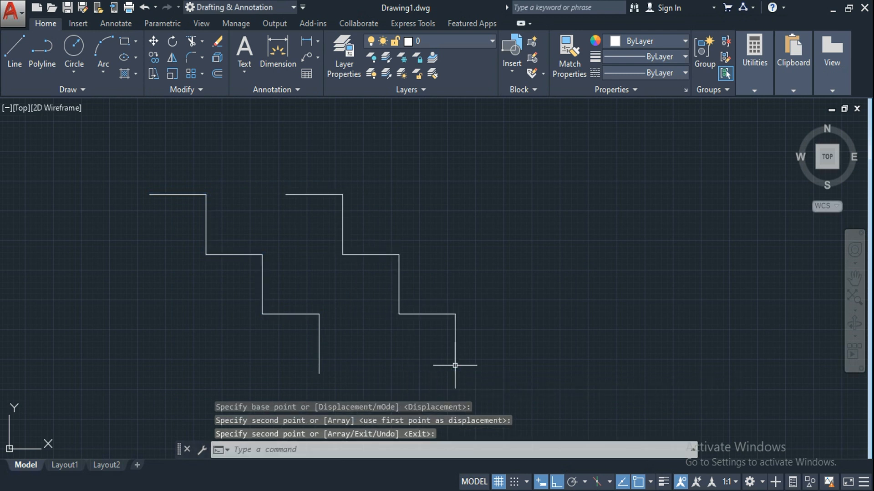
left_click(359, 254)
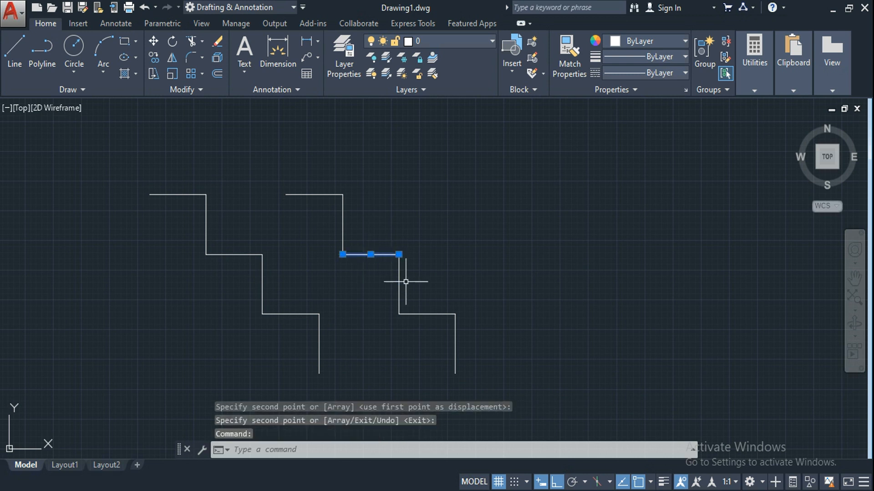
key("Escape")
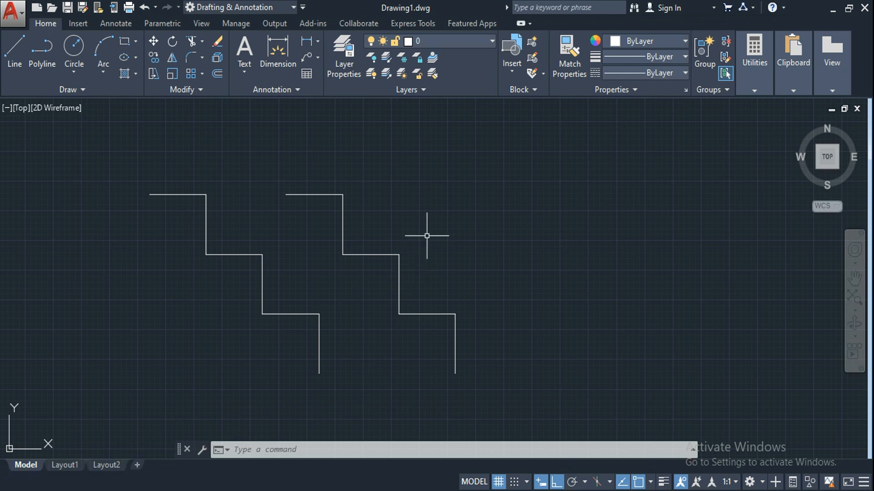
Join all six lines of the right-hand staircase into a single polyline
type("J")
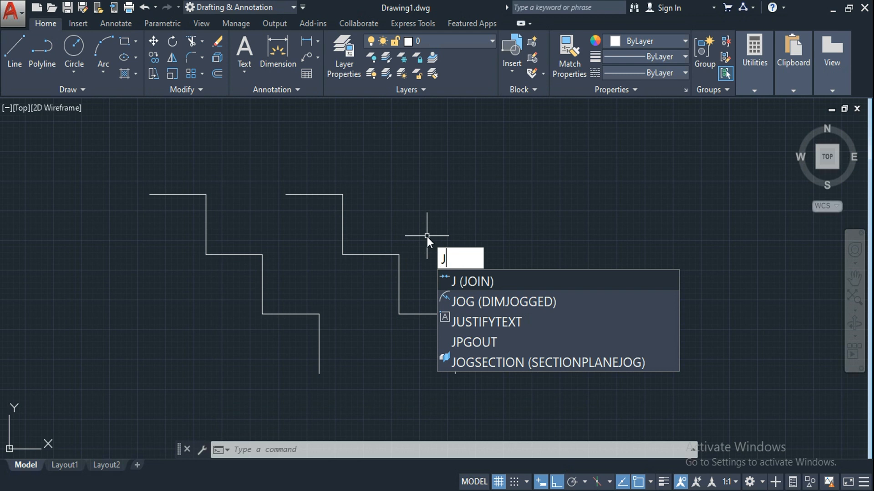
key("Return")
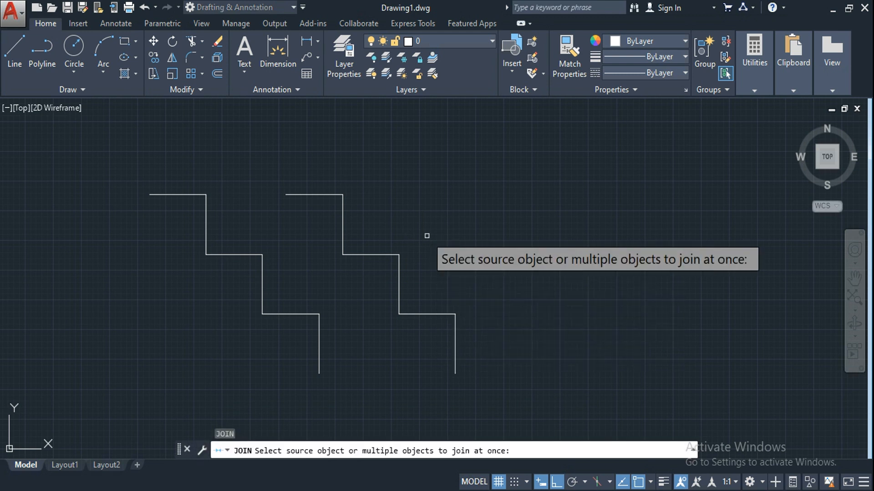
left_click(279, 159)
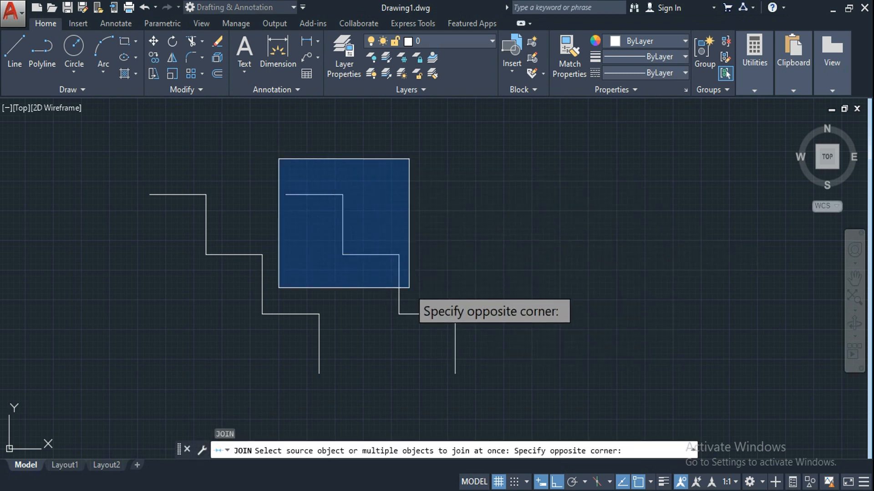
left_click(409, 287)
left_click(473, 281)
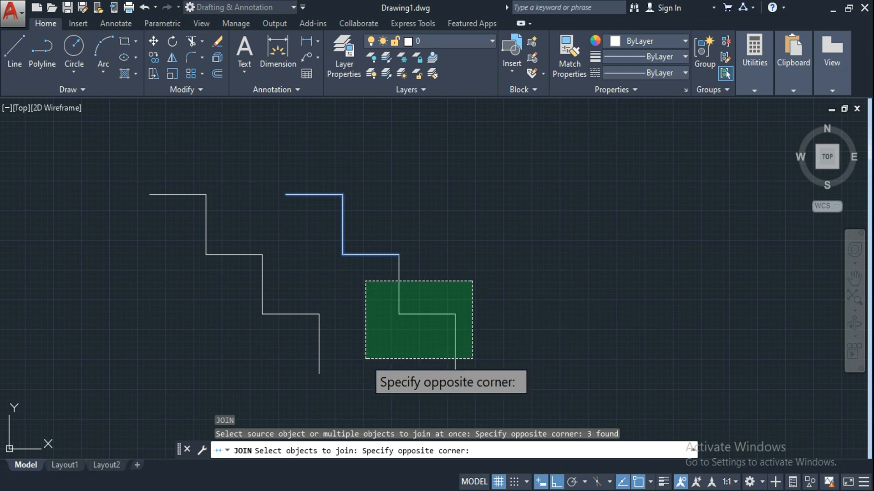
left_click(365, 358)
key("Return")
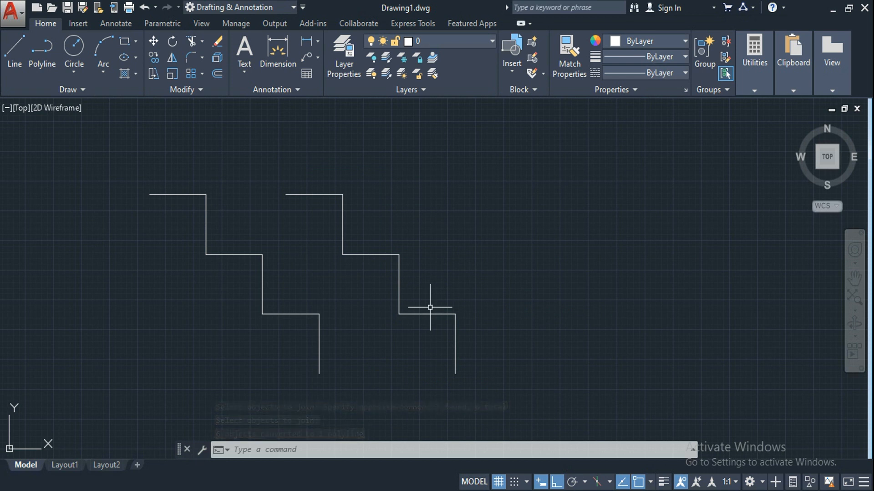
Compare how the joined right-hand staircase and a single segment of the left-hand staircase are selected, and clear the selection
left_click(377, 254)
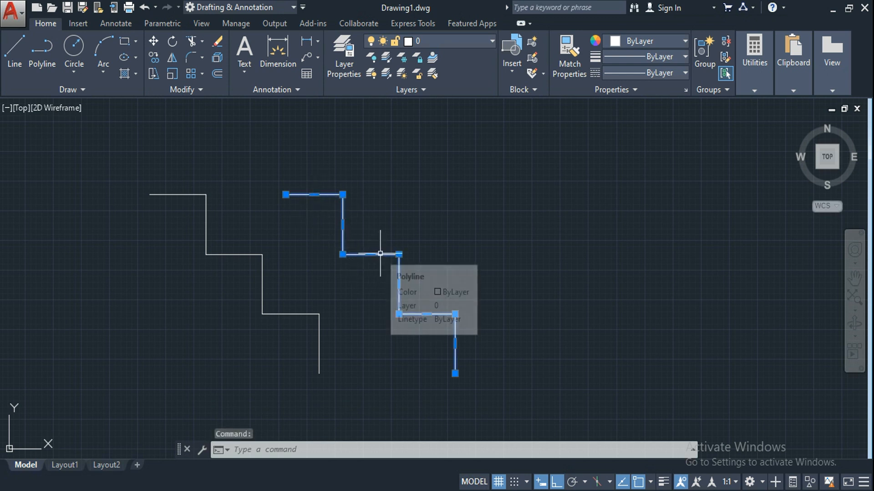
key("alt")
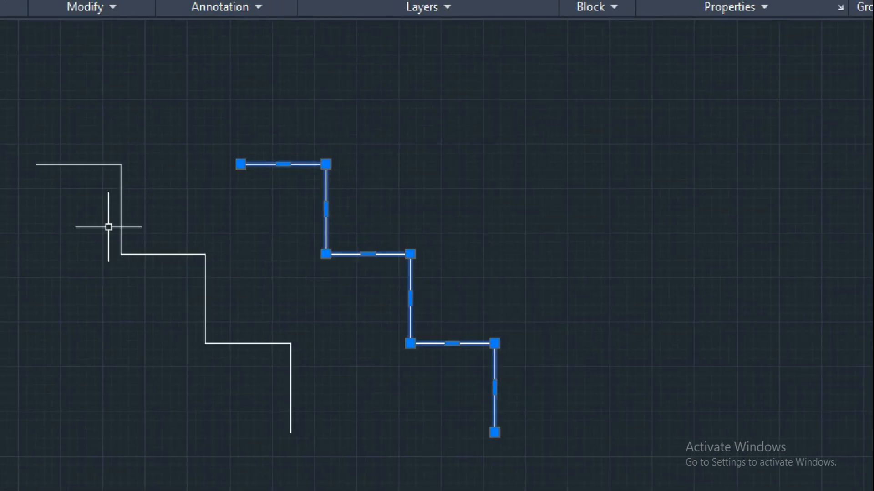
left_click(152, 253)
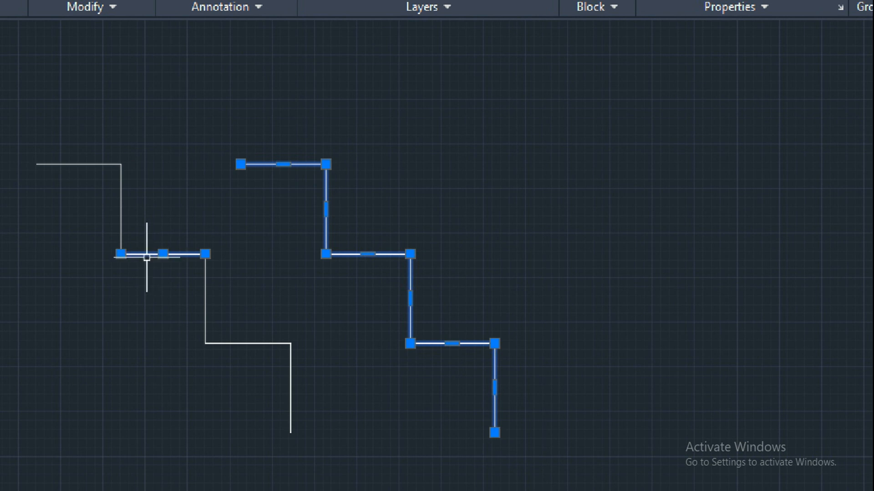
mouse_move(147, 253)
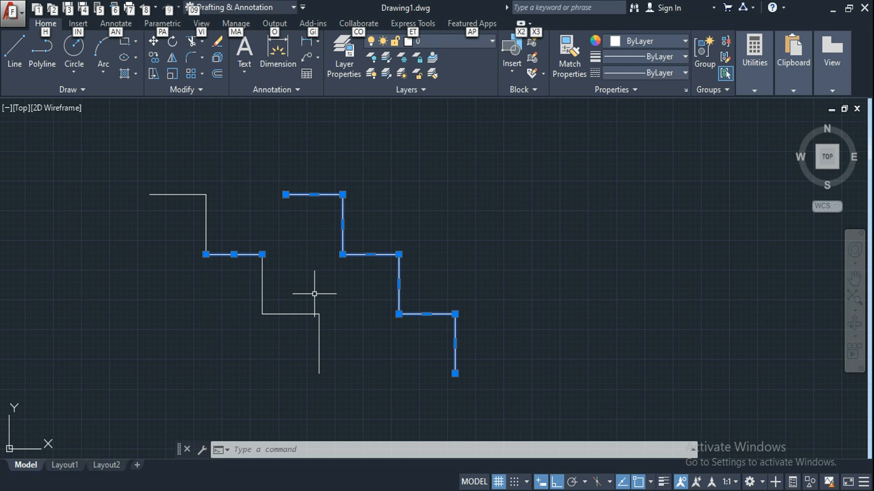
key("alt")
key("Escape")
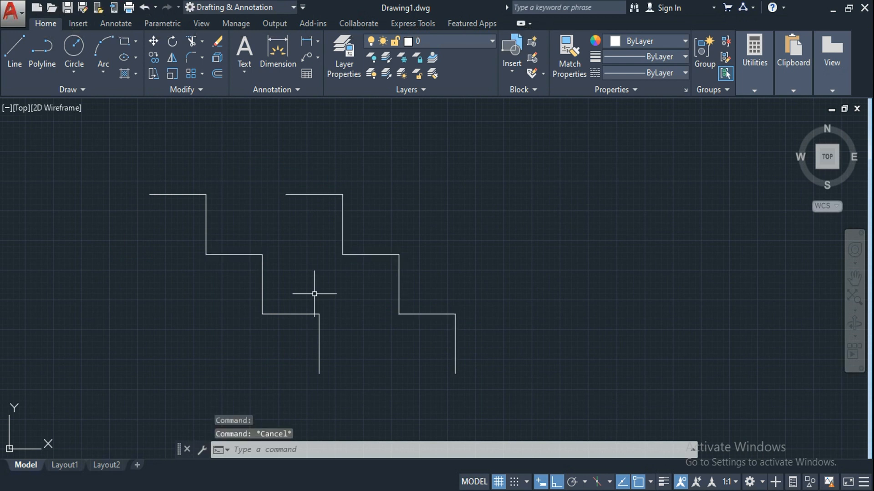
Chamfer the uppermost corner of the right-hand polyline staircase with distances 30 and 20, and undo that chamfer
type("ChA")
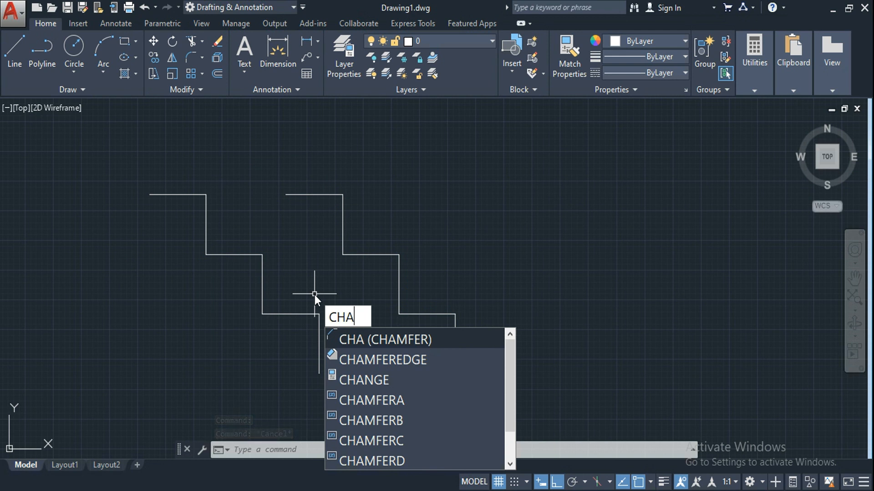
key("Return")
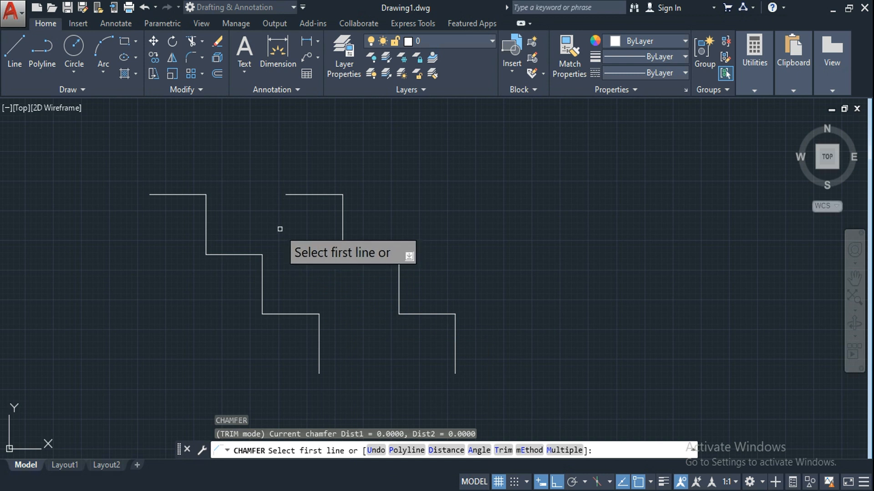
key("Down")
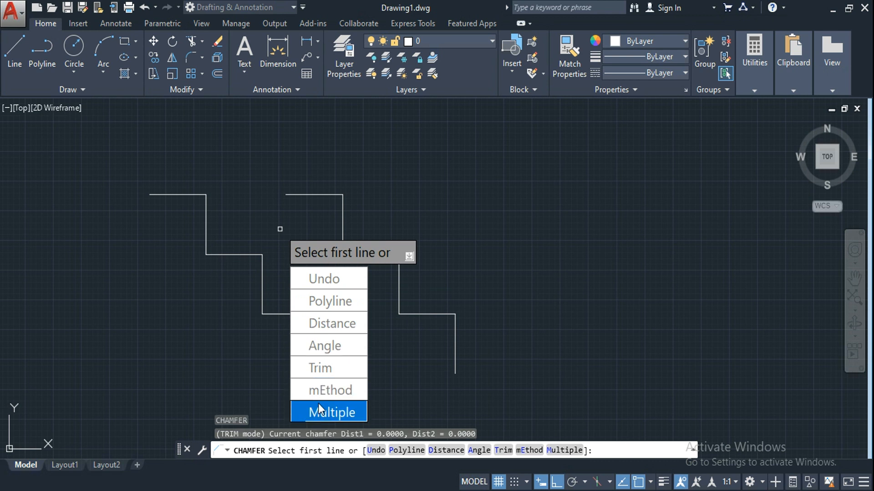
left_click(339, 331)
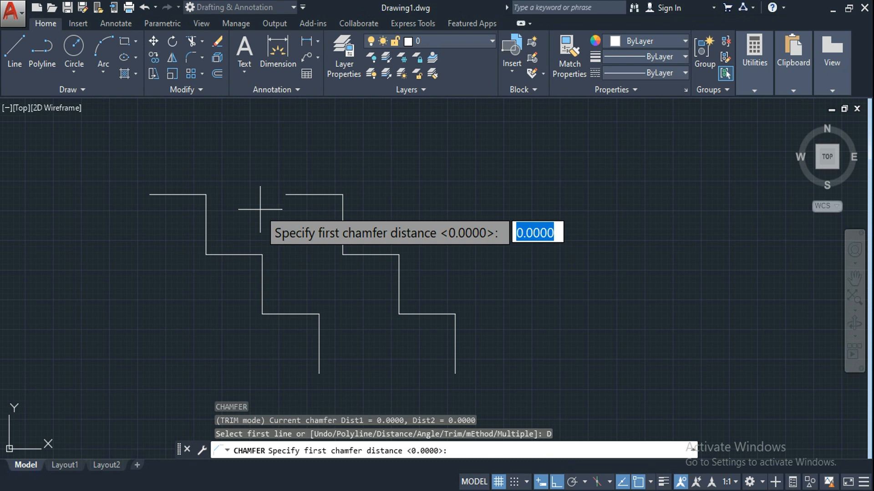
type("30")
key("Return")
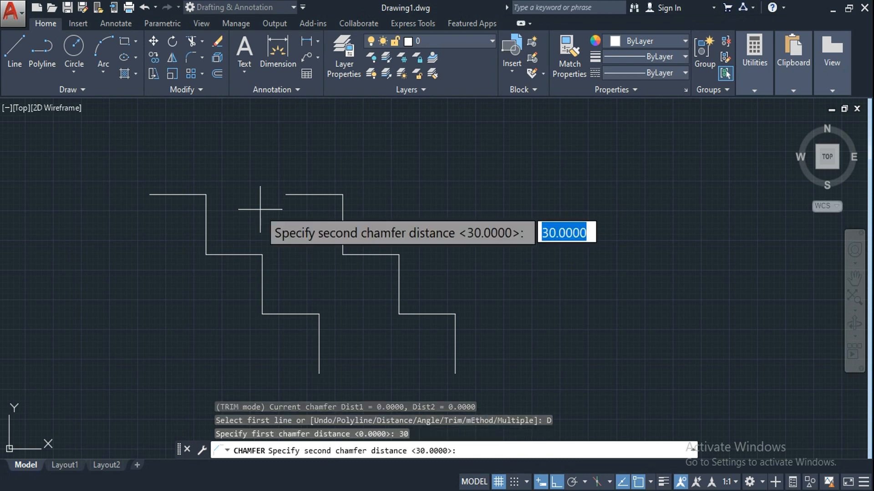
type("20")
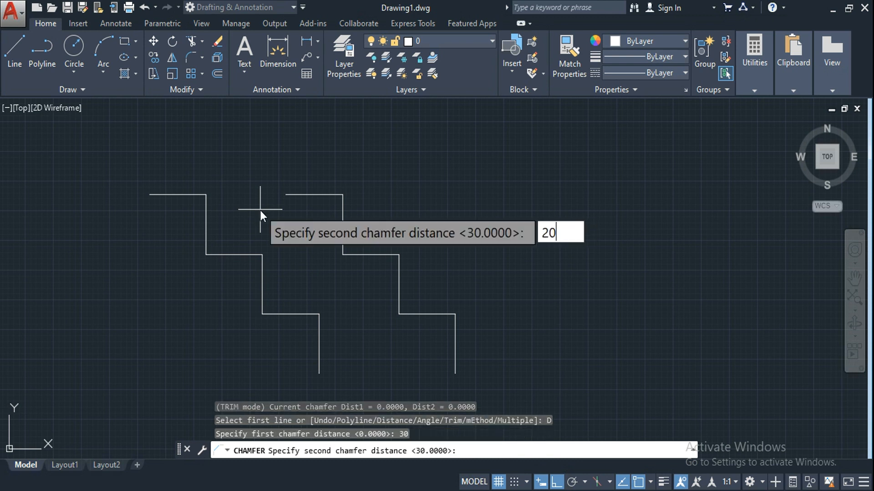
key("Return")
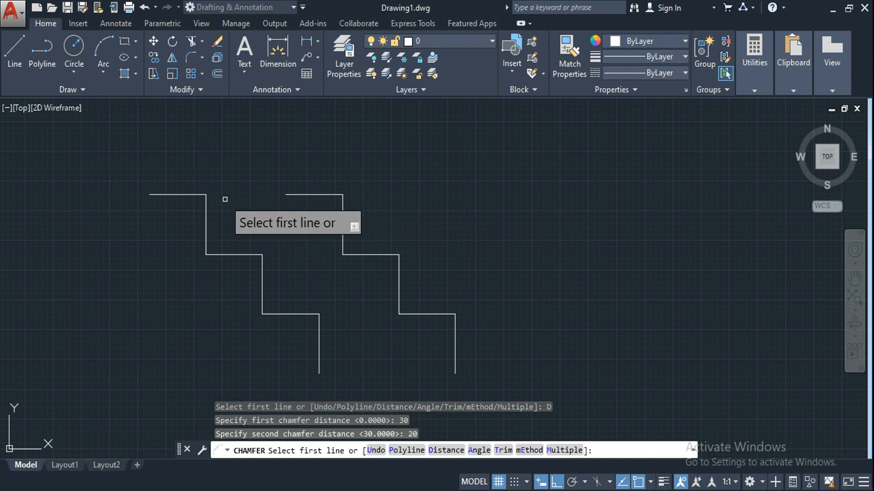
left_click(297, 194)
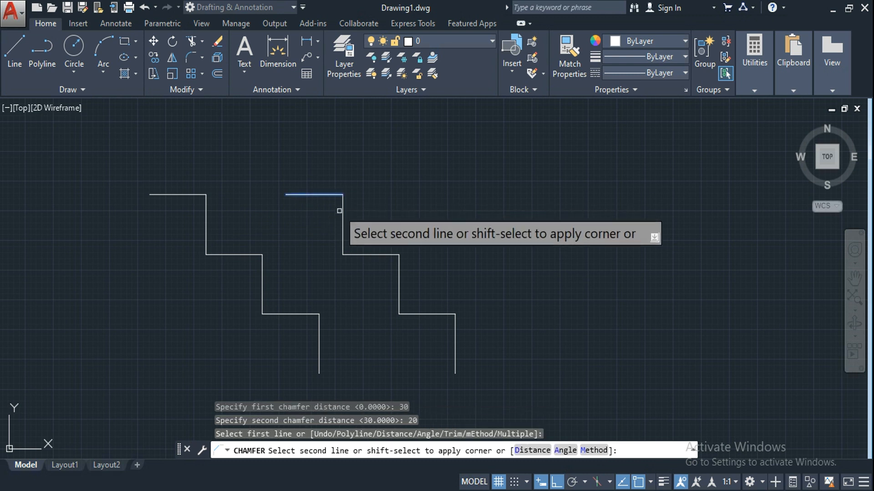
left_click(344, 213)
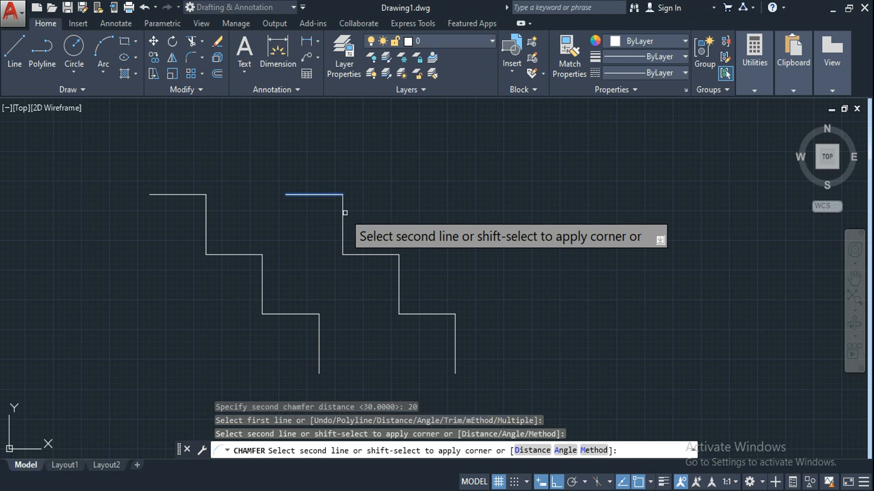
left_click(342, 221)
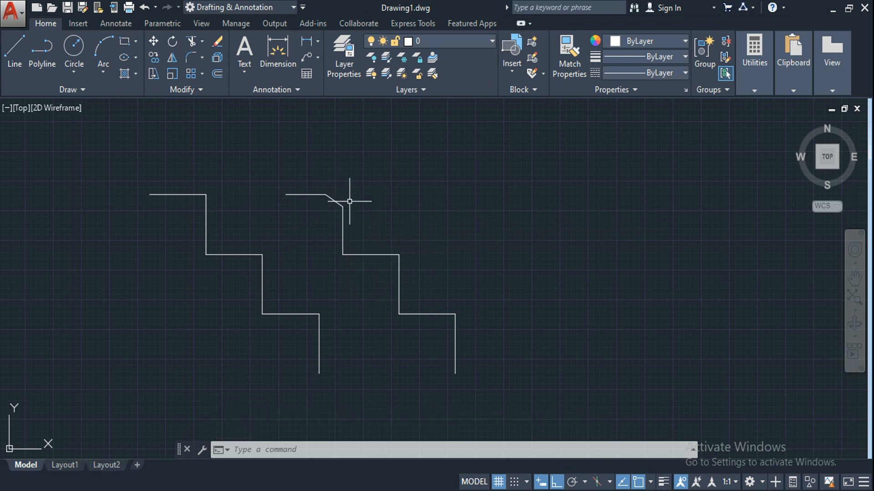
key("ctrl+z")
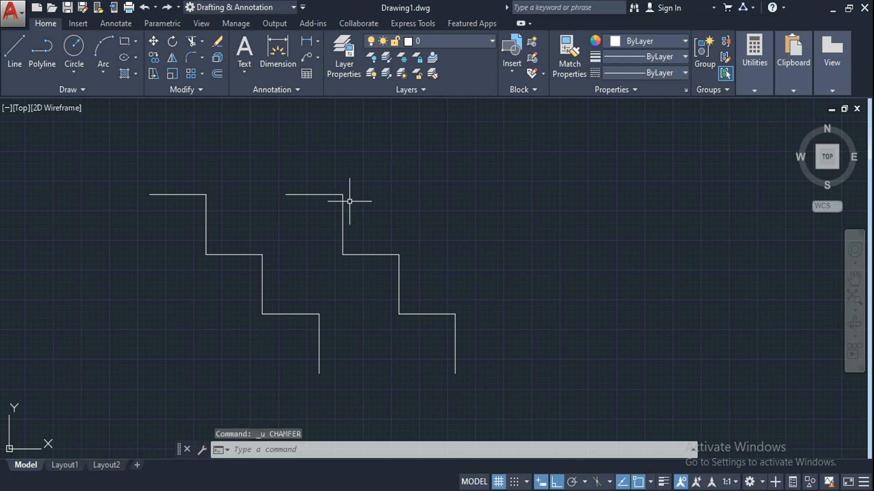
Chamfer all corners of the right-hand staircase at once as a polyline, using length 20 and angle 30
type("cha")
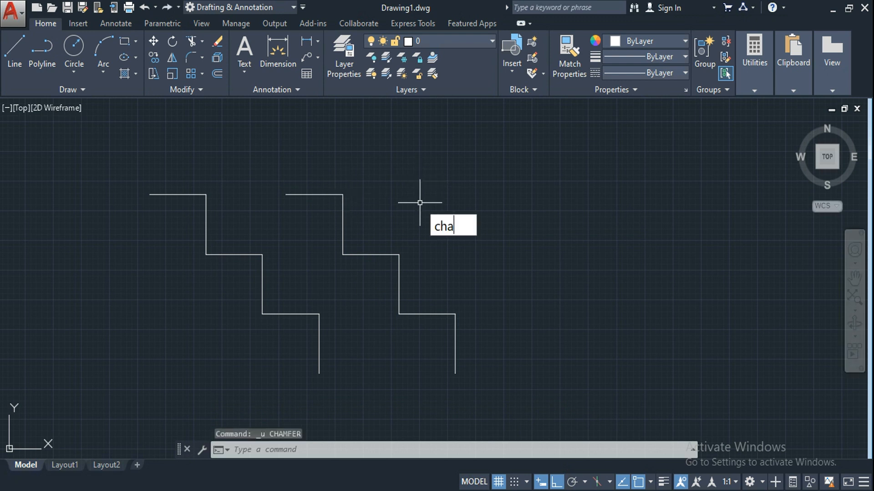
key("Return")
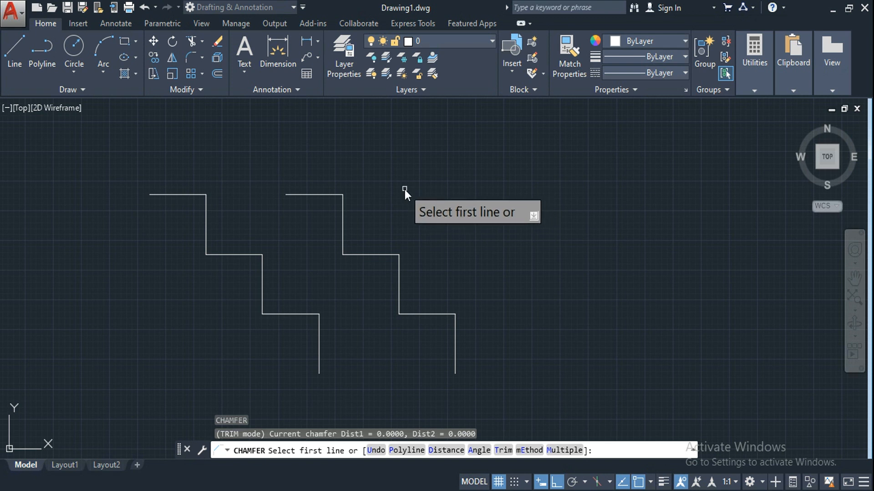
key("Down")
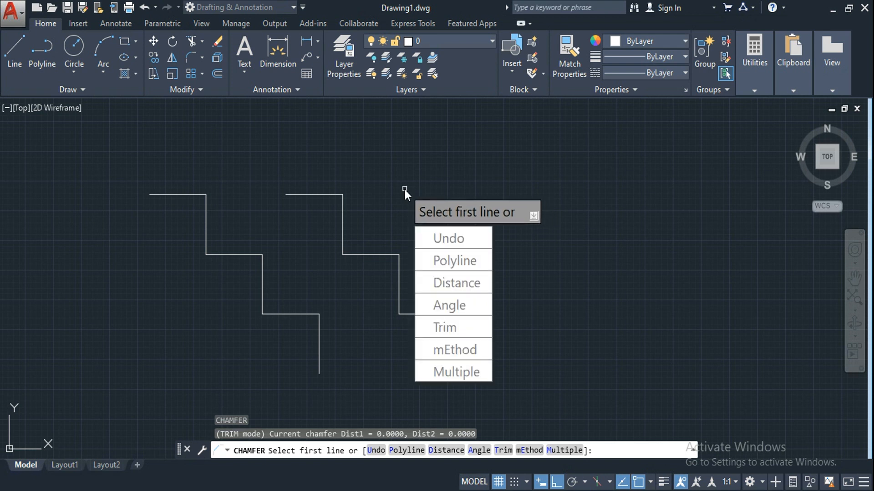
left_click(433, 258)
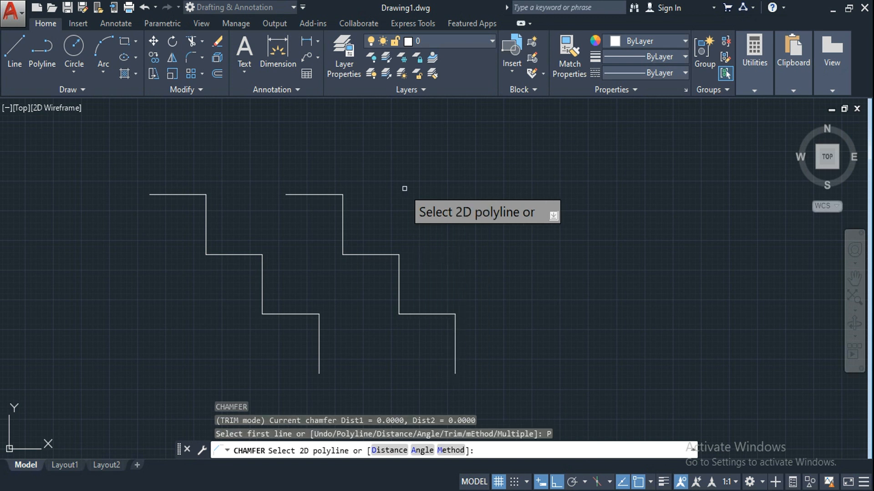
key("Down")
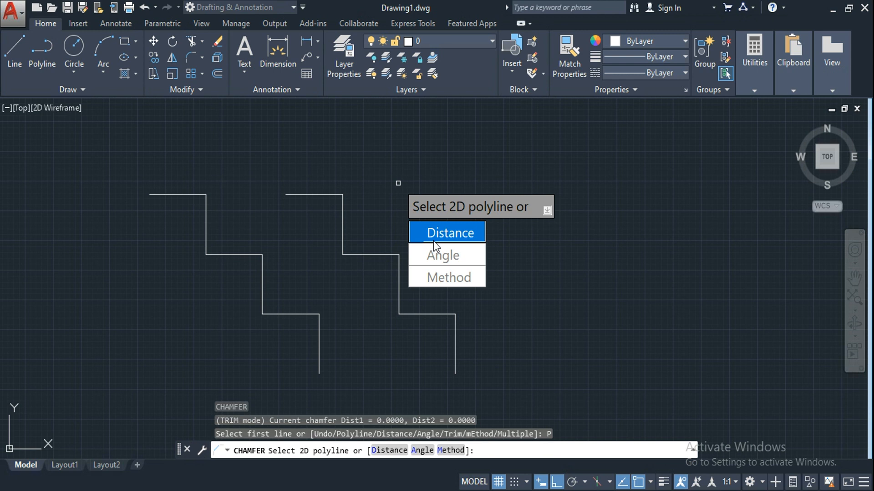
left_click(434, 254)
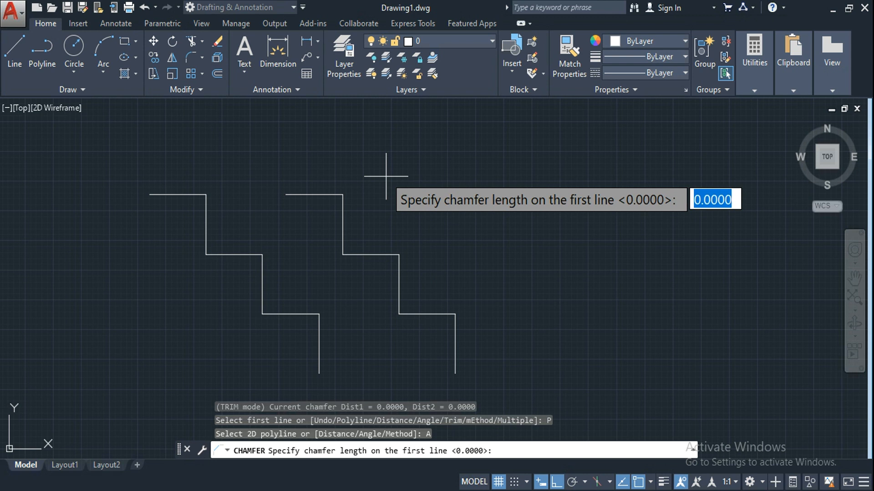
type("20")
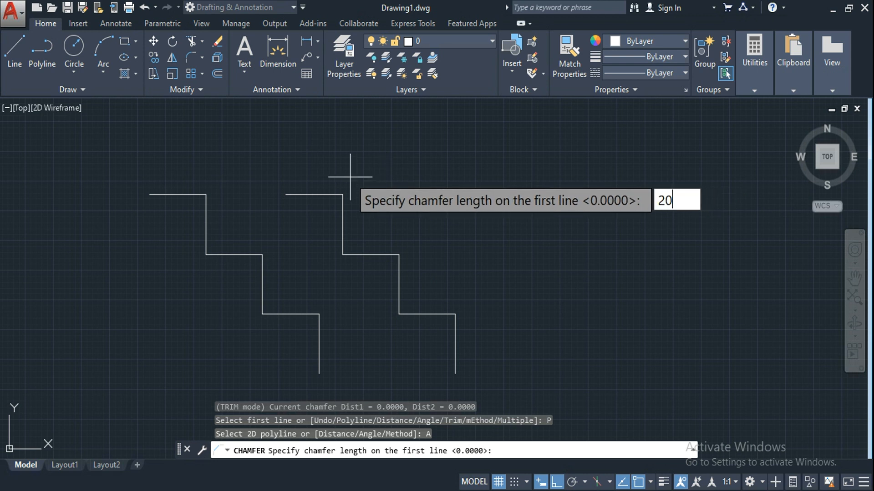
key("Return")
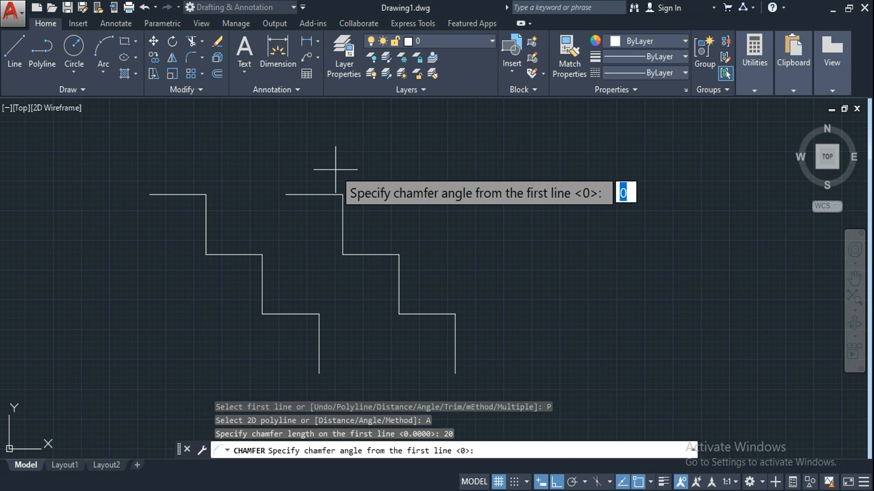
type("30")
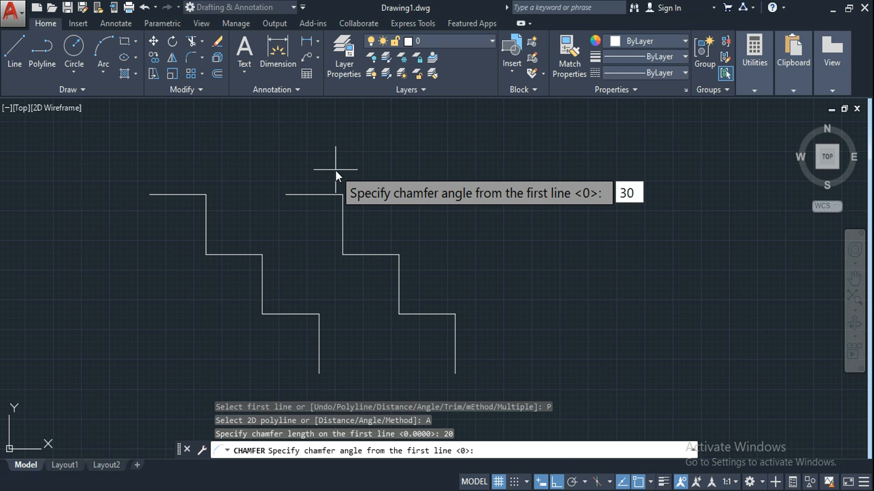
key("Return")
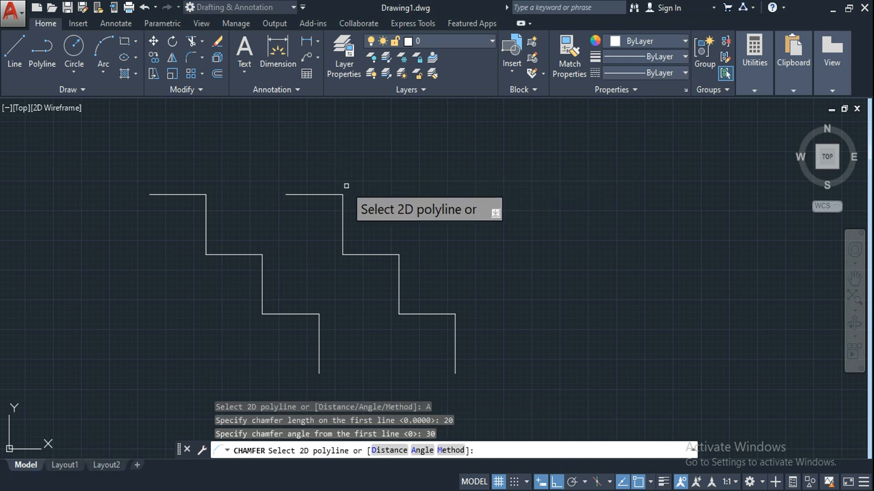
left_click(367, 254)
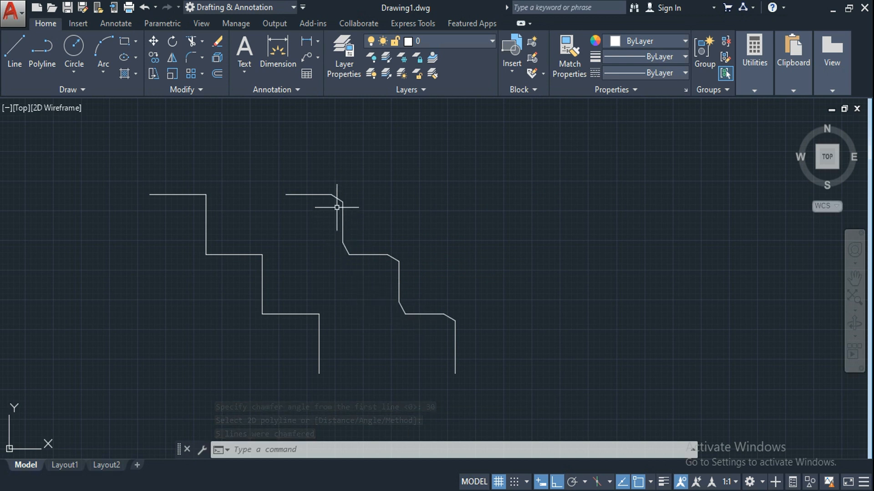
Set up a multiple-corner chamfer with a first distance of 15 and a second distance of 25
scroll(338, 190, "up", 4)
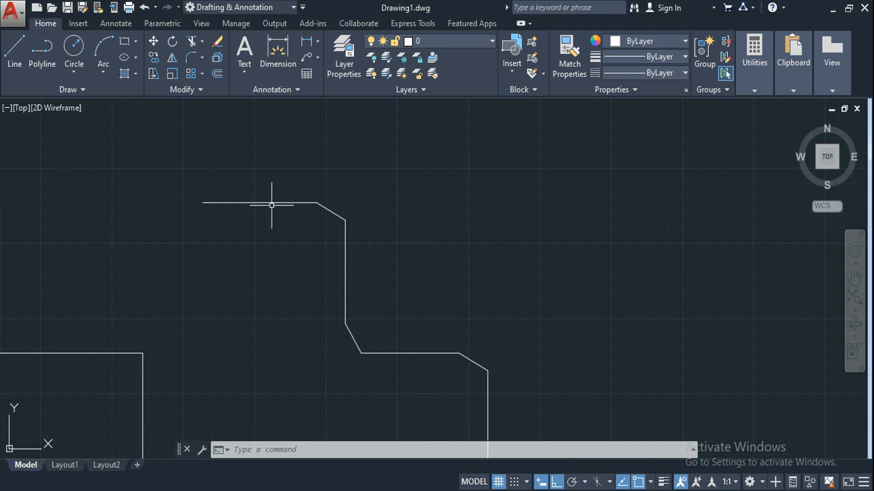
left_click(826, 158)
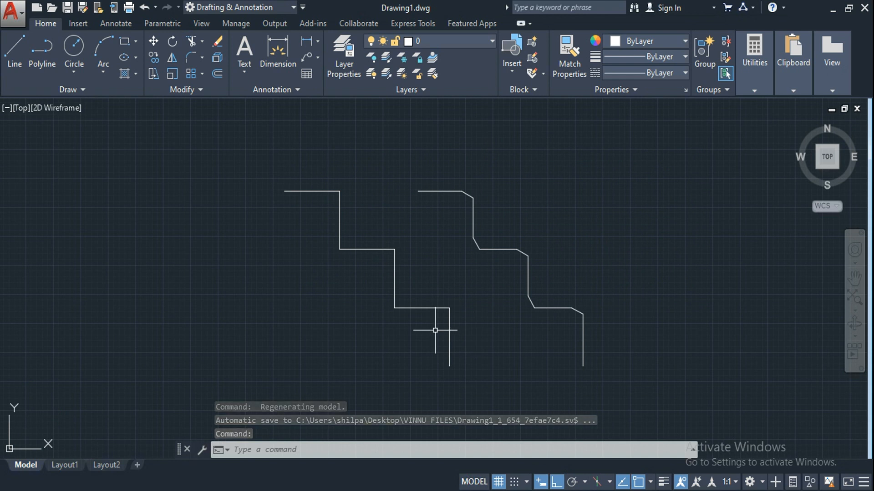
type("cha")
key("Return")
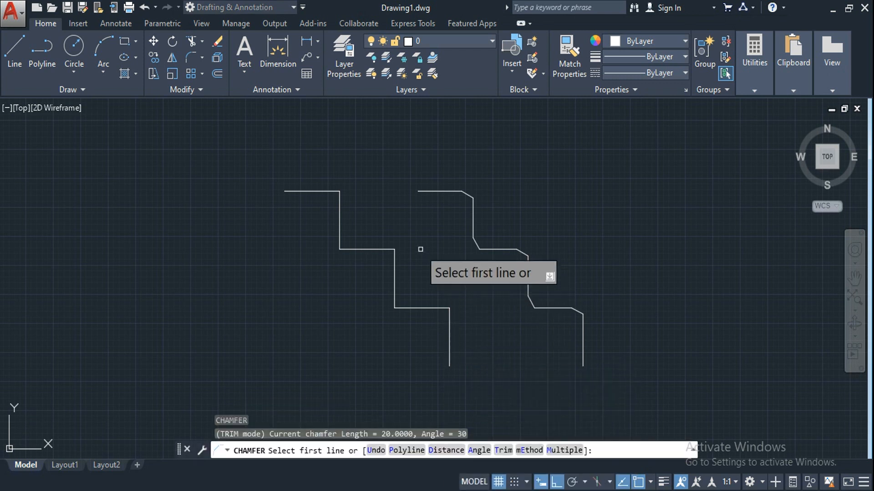
key("Down")
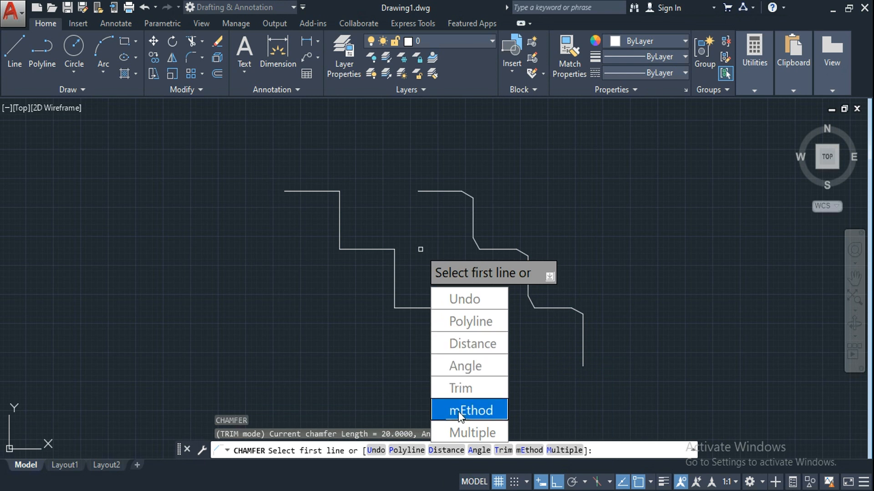
left_click(465, 432)
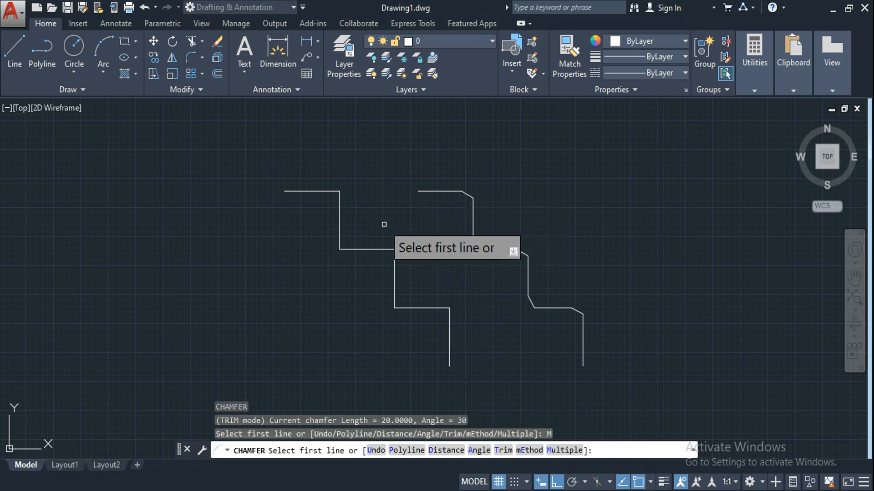
key("Down")
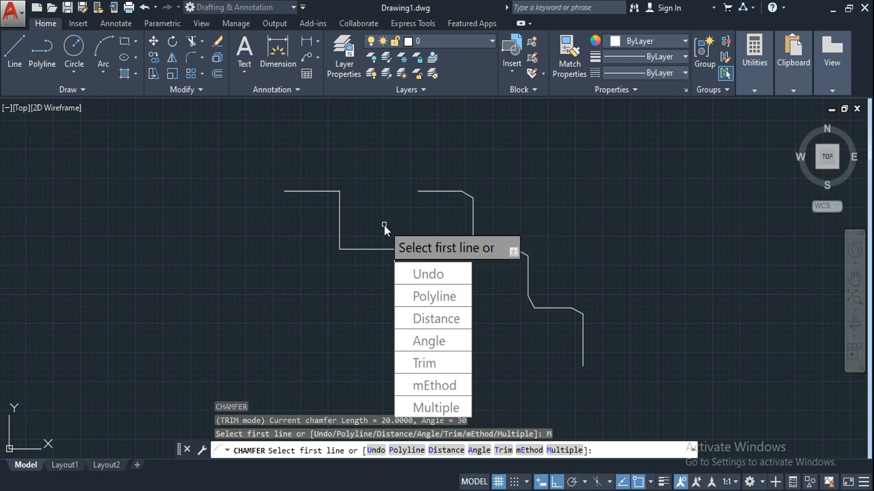
left_click(416, 318)
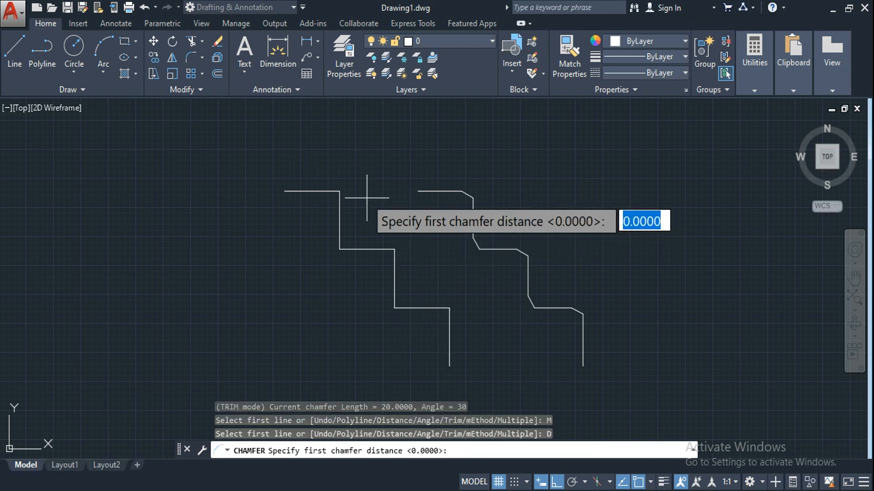
type("15")
key("Return")
type("25")
key("Return")
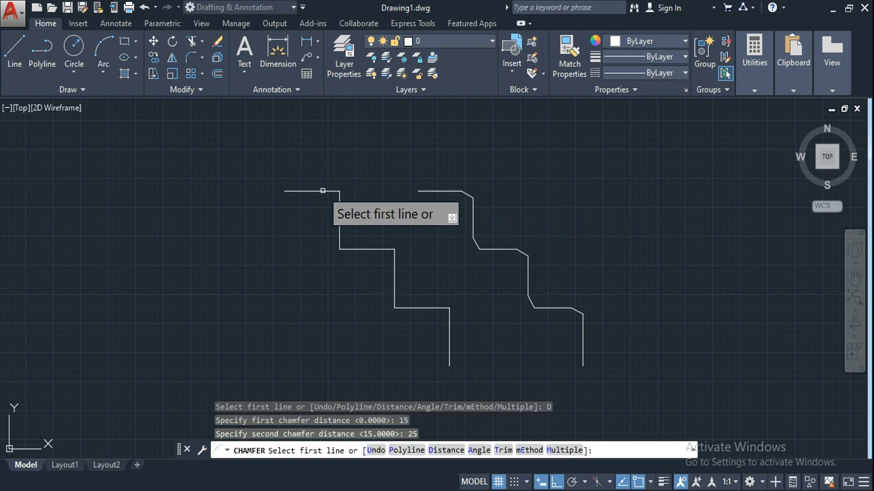
Chamfer the three uppermost corners of the left-hand staircase by picking their line pairs, and end the command
left_click(323, 191)
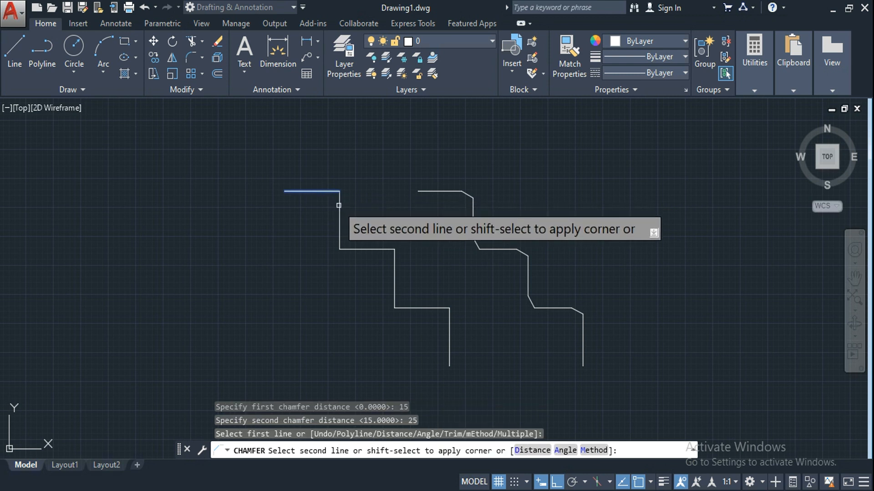
left_click(339, 205)
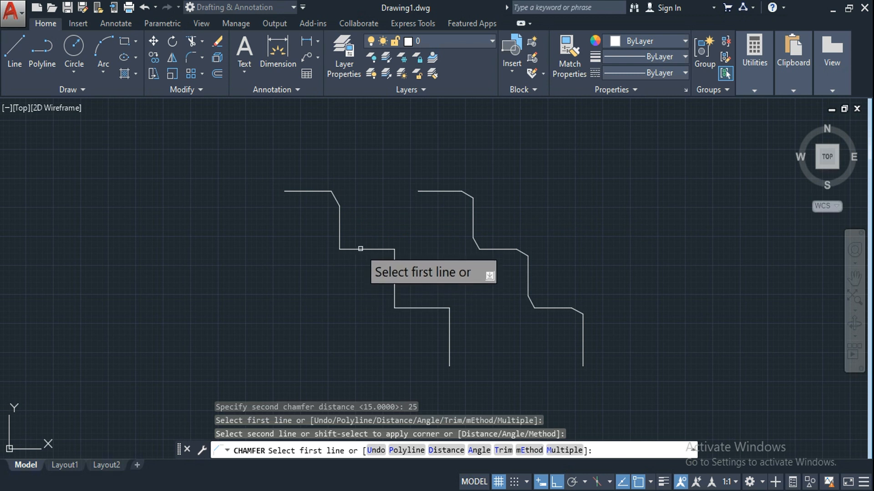
left_click(360, 248)
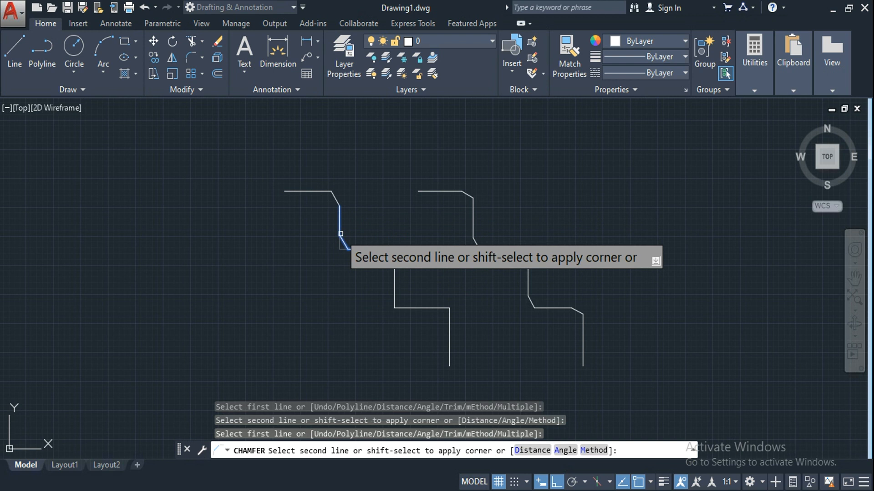
left_click(340, 234)
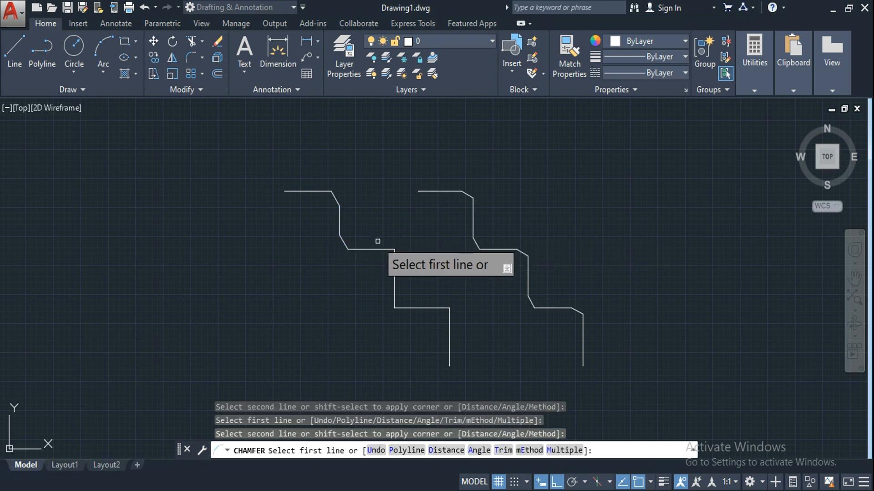
left_click(379, 249)
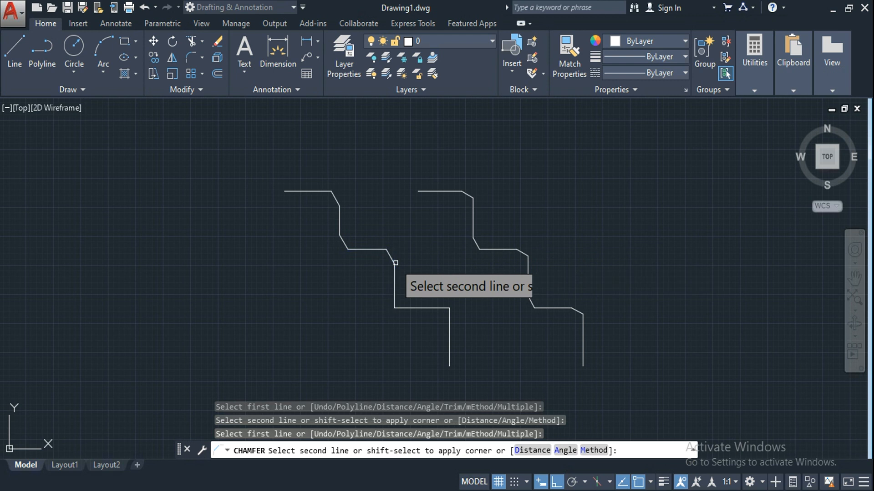
left_click(395, 263)
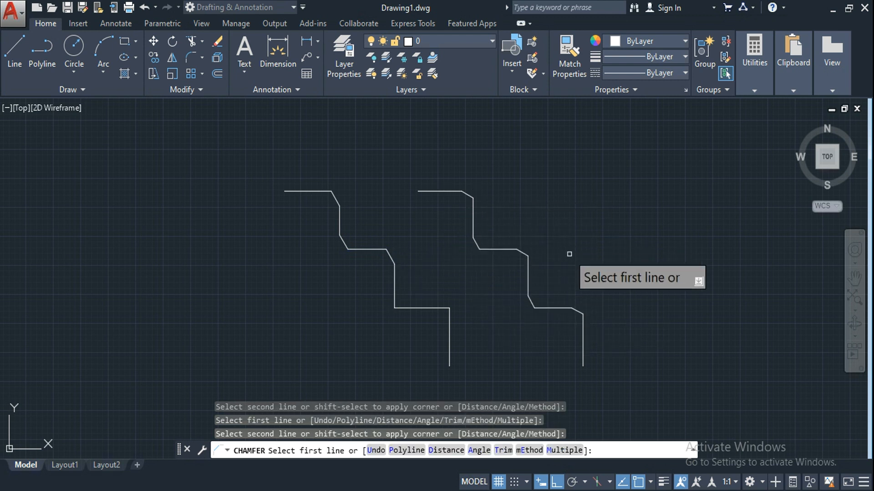
key("Escape")
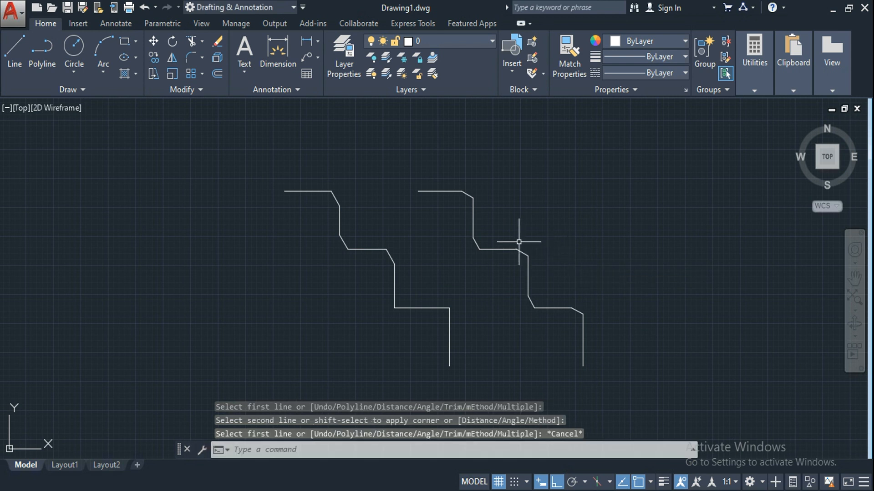
Inspect the chamfered corners up close, and undo the chamfers on the left-hand staircase
scroll(520, 245, "up", 4)
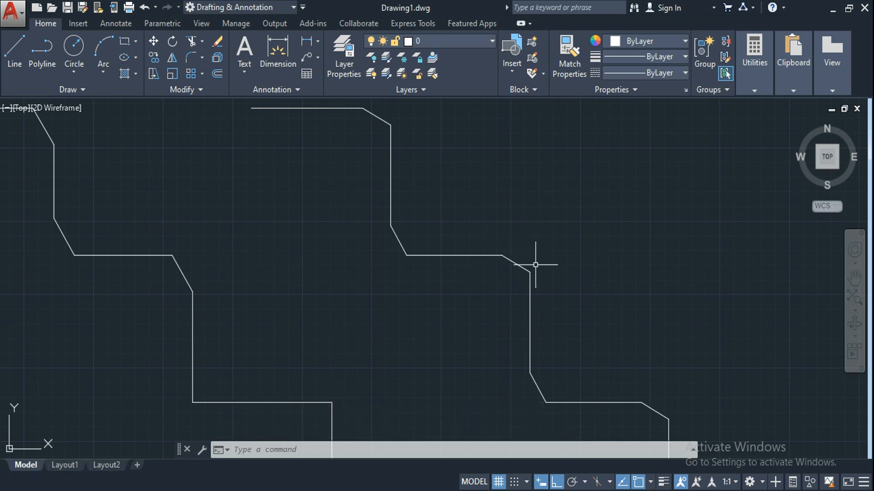
mouse_move(530, 273)
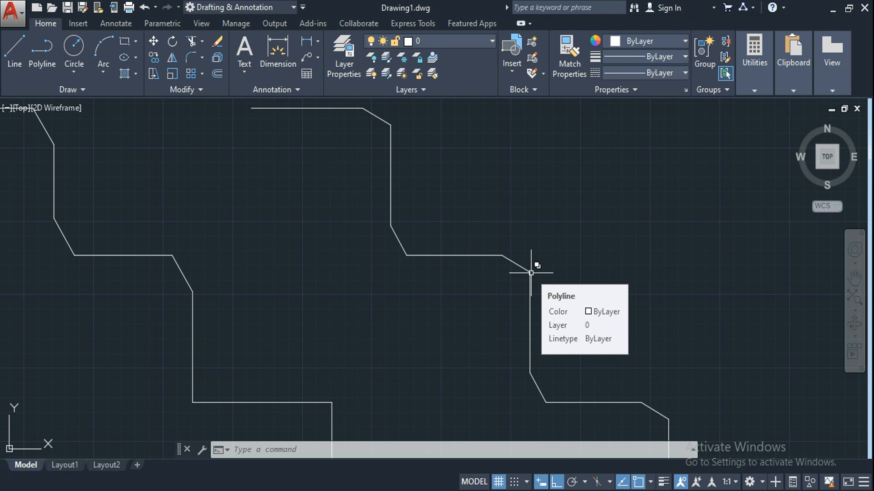
key("ctrl+z")
key("ctrl+z")
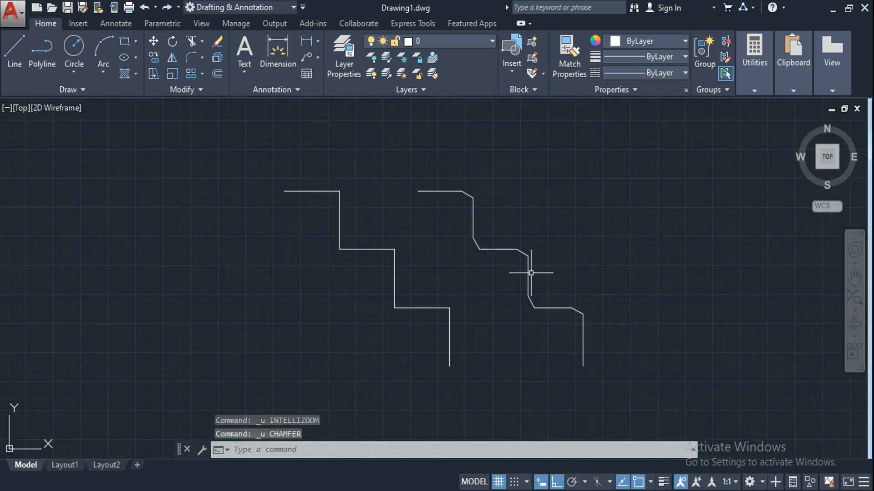
Chamfer the uppermost corner of the left-hand staircase with the trim mode set to No trim, and inspect the corner
type("cha")
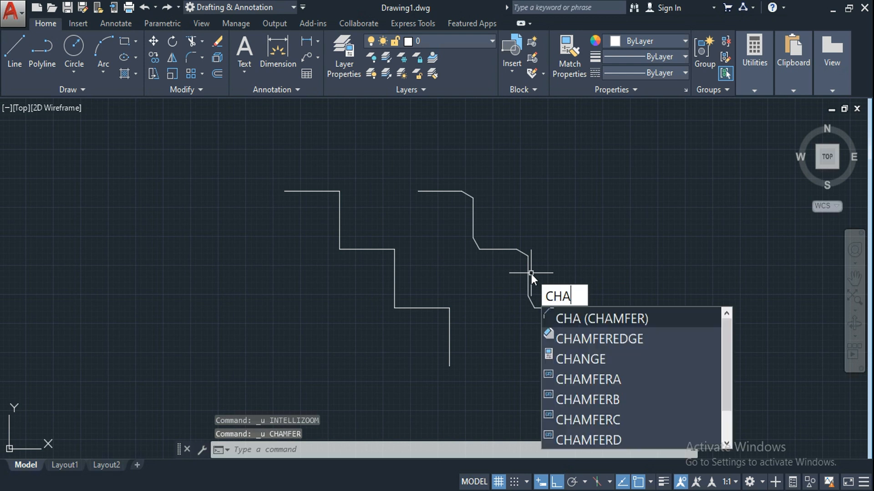
key("Return")
key("Down")
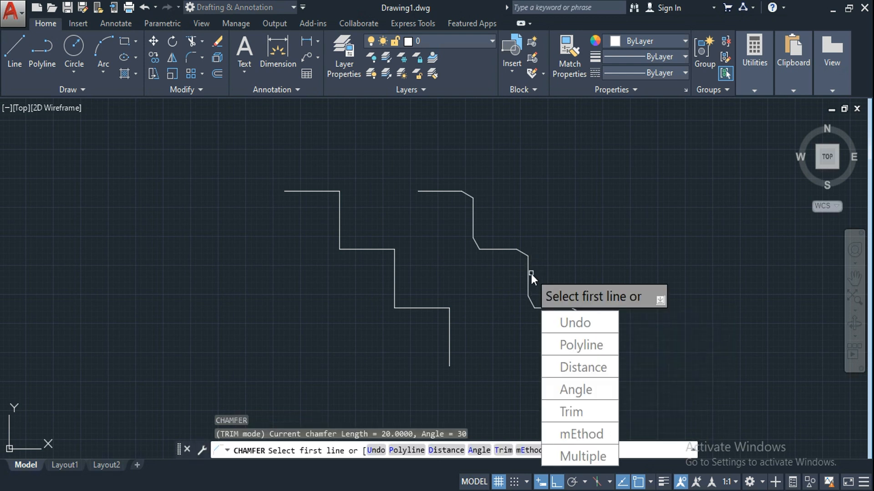
left_click(564, 406)
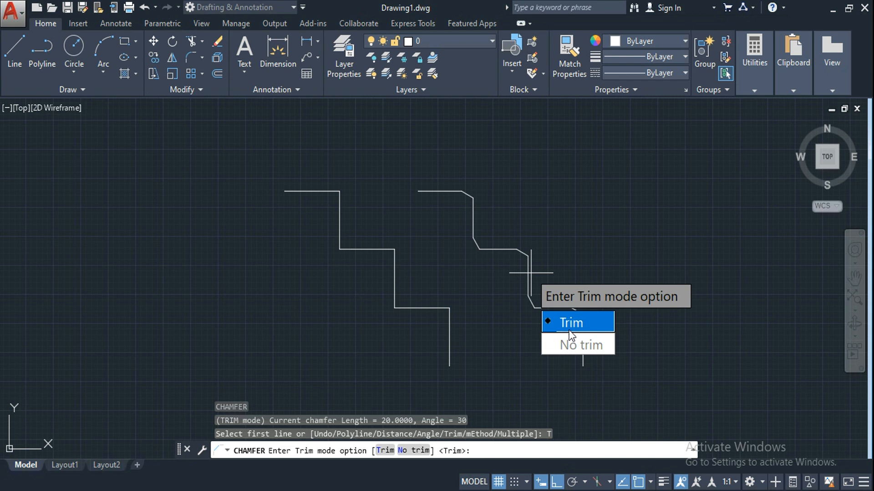
left_click(574, 345)
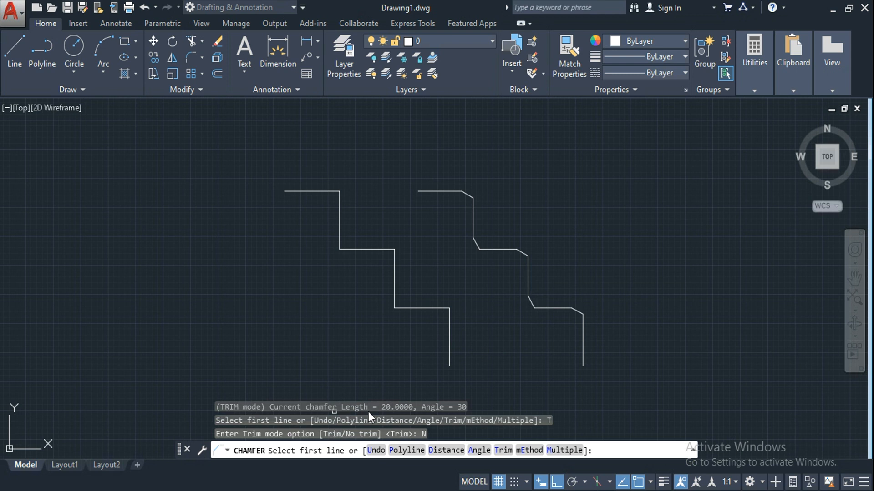
key("ctrl")
left_click(327, 192)
left_click(340, 196)
scroll(341, 189, "up", 6)
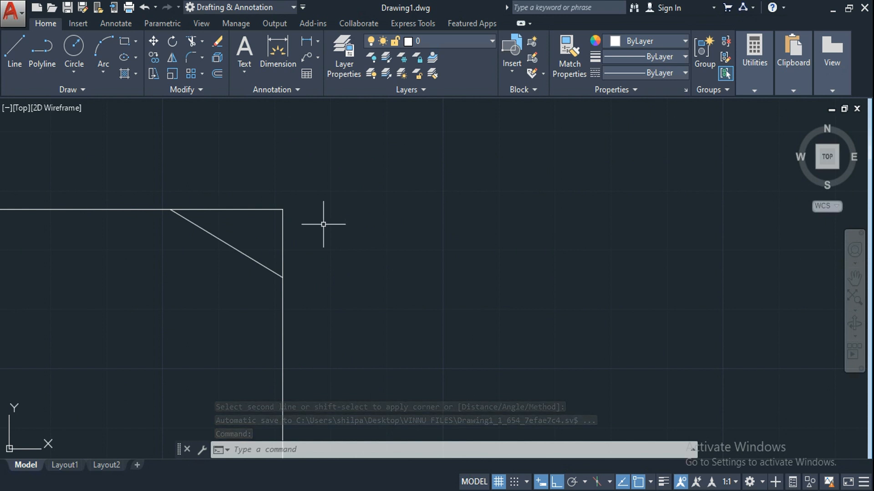
scroll(323, 224, "down", 8)
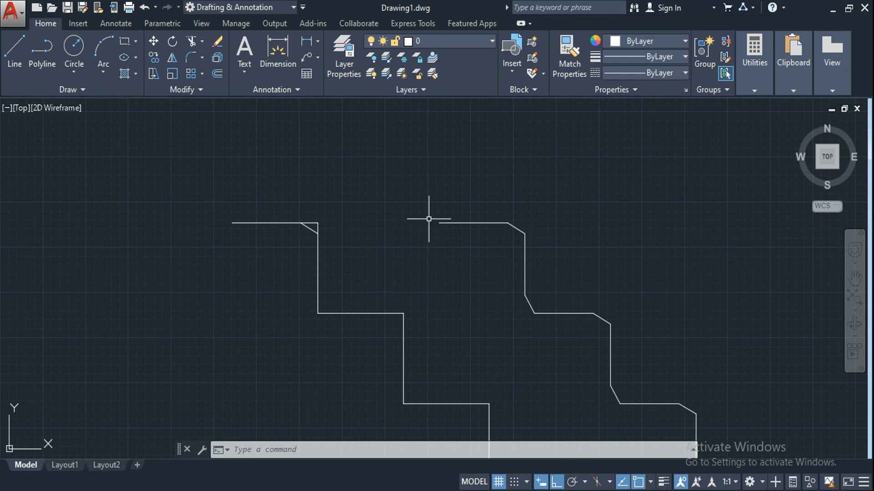
Undo the chamfers on both staircases to restore their square corners
left_click(855, 279)
left_click_drag(682, 302, 554, 221)
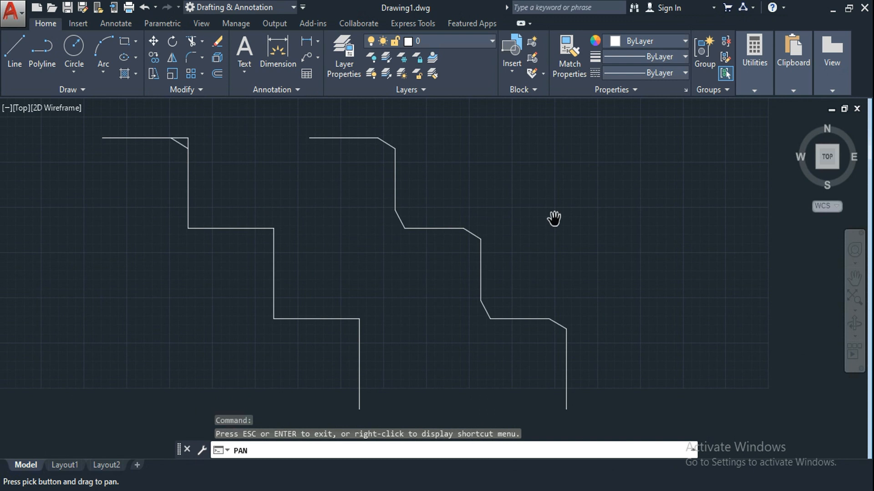
key("Escape")
key("ctrl+z")
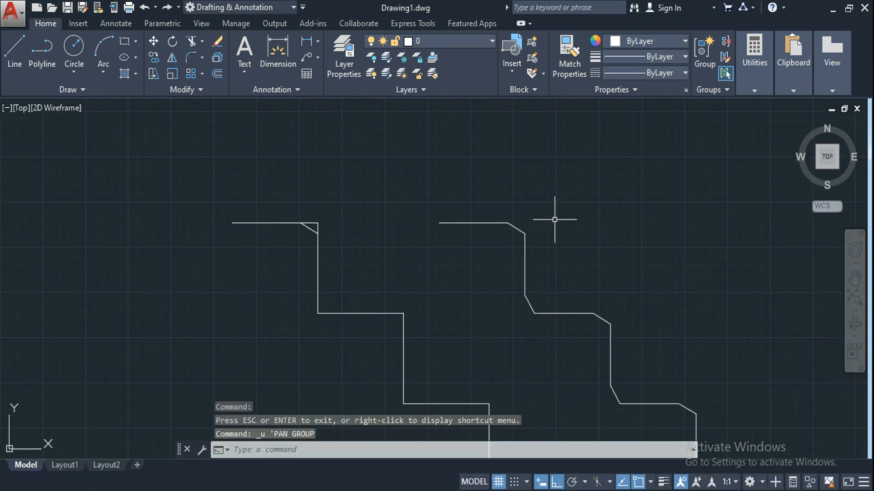
key("ctrl+z")
key("ctrl+z")
key("ctrl+z")
key("ctrl+z")
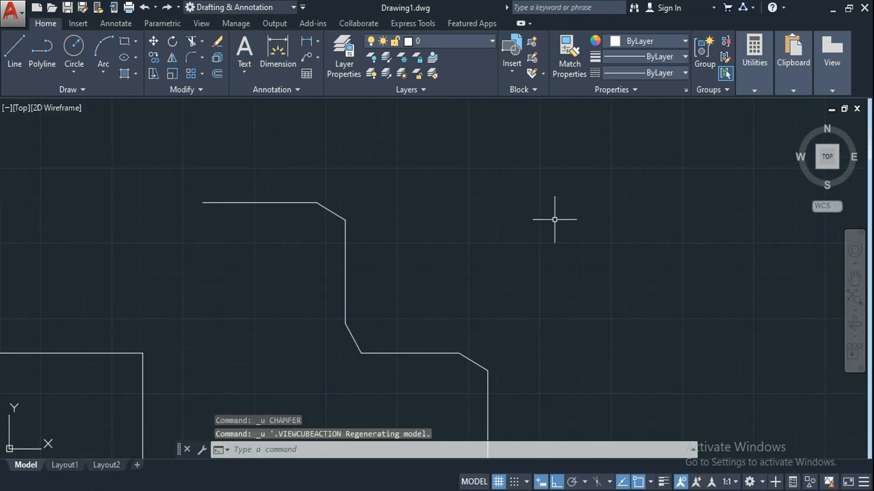
key("ctrl+z")
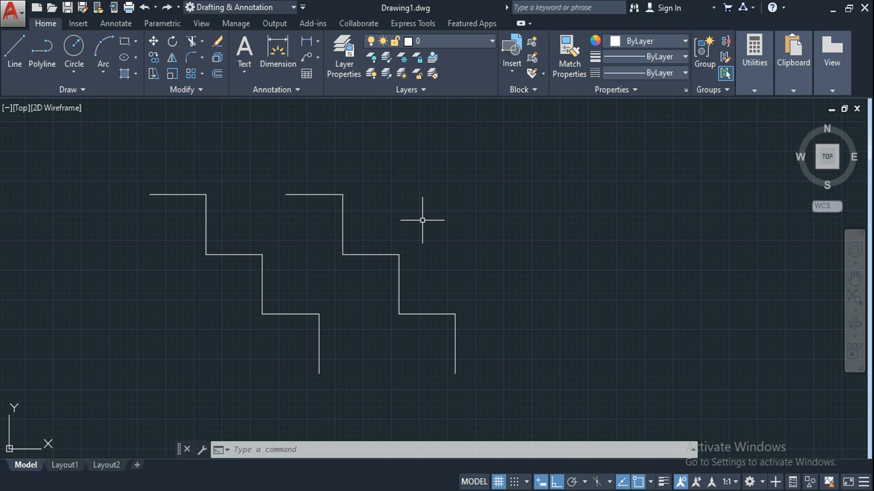
Fillet all corners of the right-hand staircase at once as a polyline with a radius of 20
type("F")
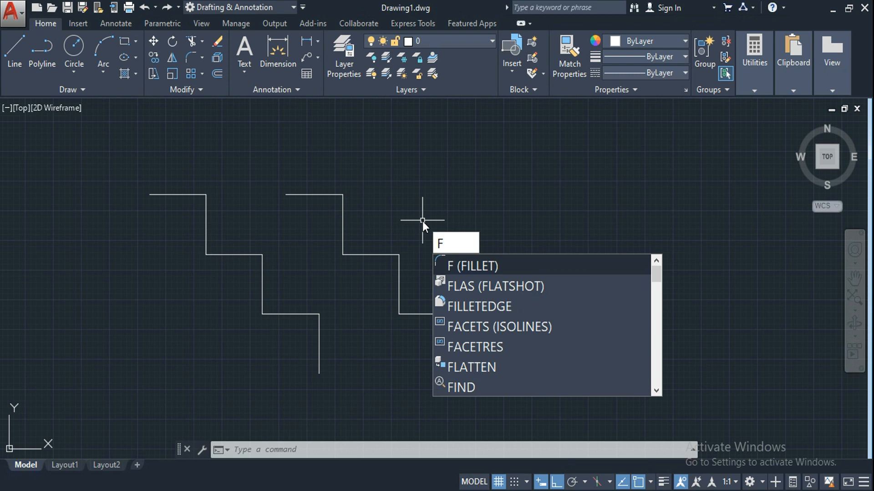
key("Return")
key("Down")
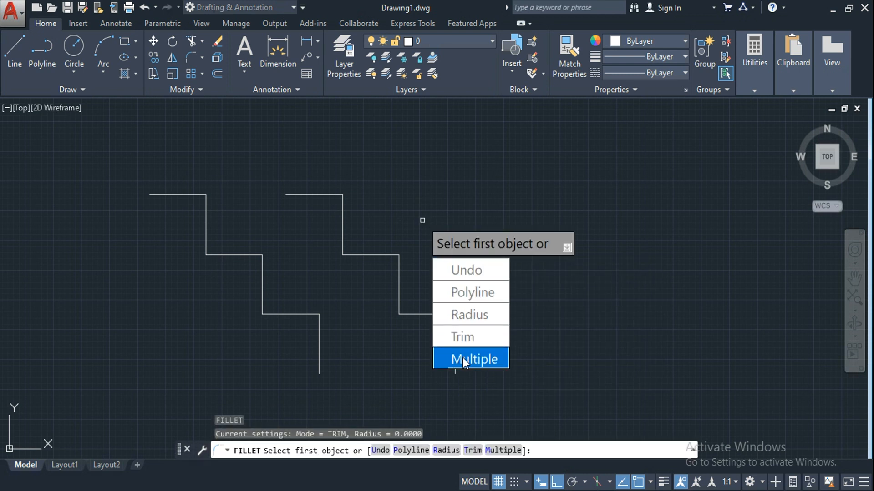
left_click(484, 318)
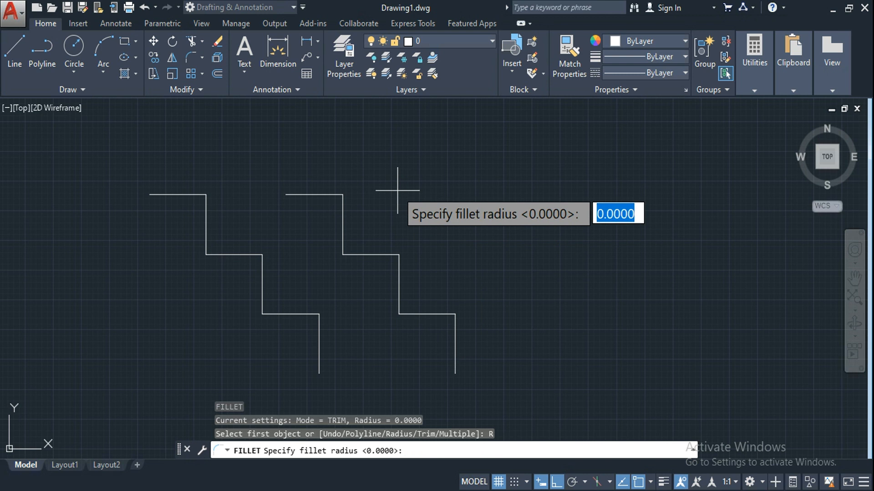
type("20")
key("Return")
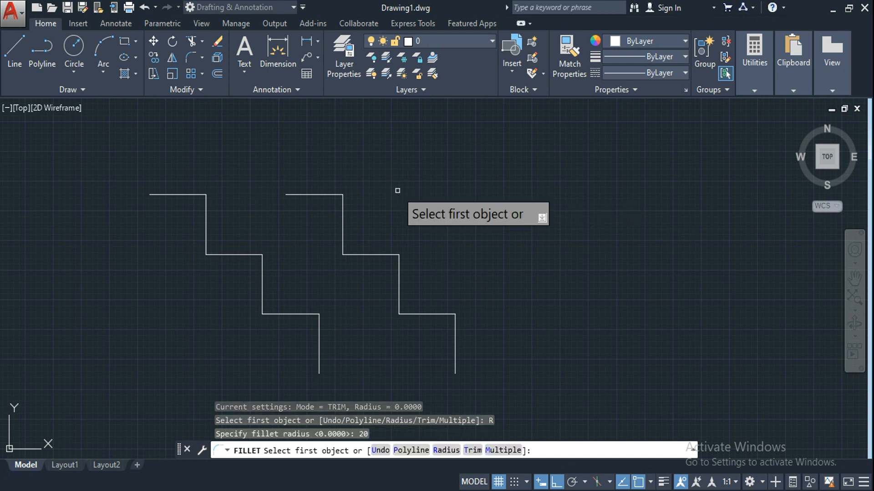
key("Down")
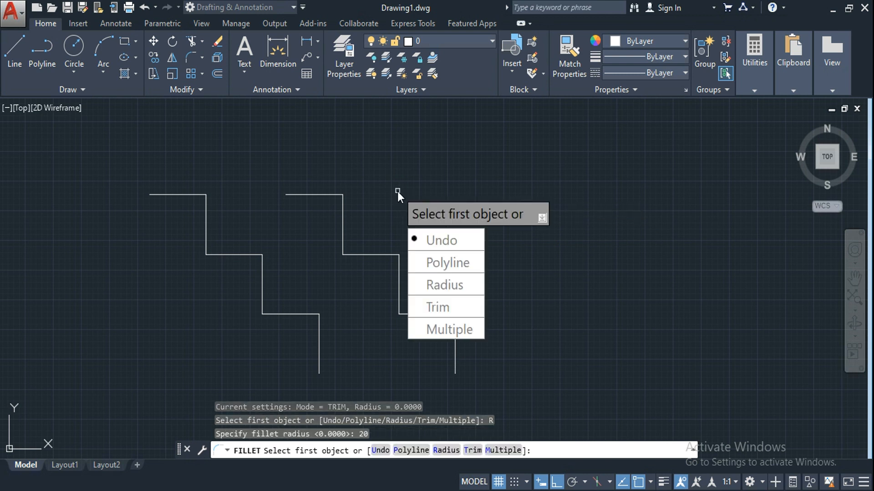
left_click(424, 264)
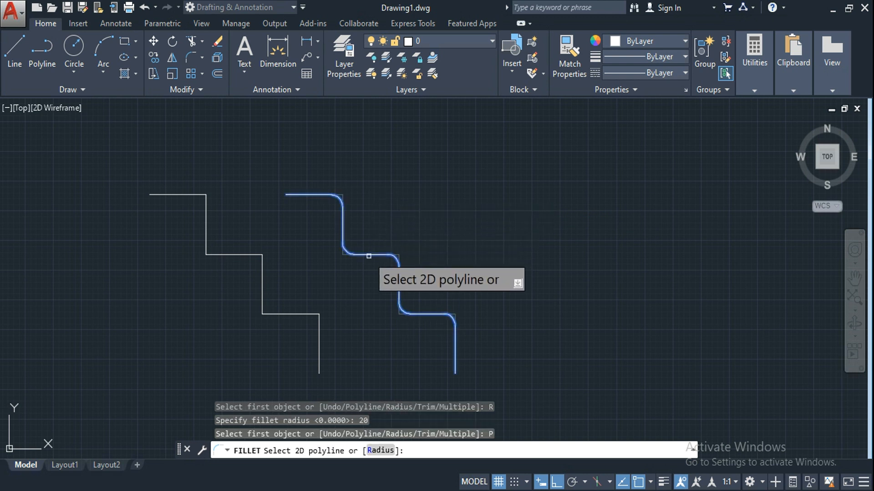
left_click(369, 257)
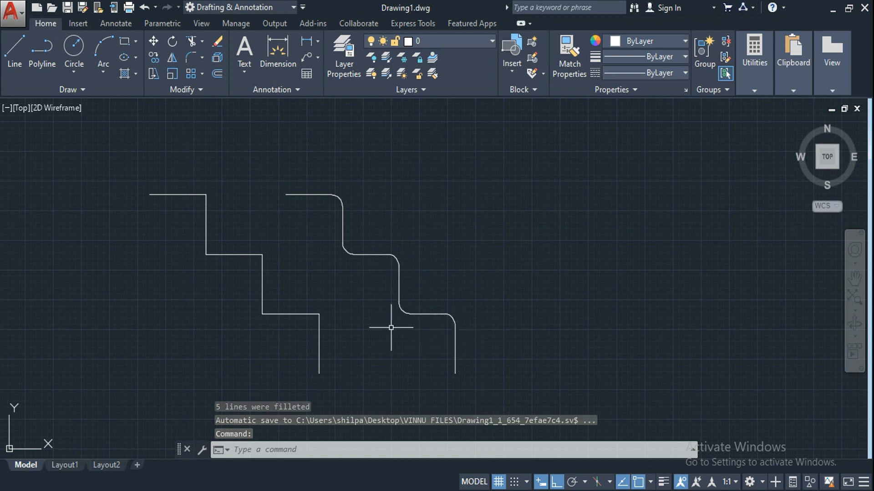
Fillet the uppermost corner of the left-hand staircase using the Multiple option with the trim mode set to No trim
type("f")
key("Return")
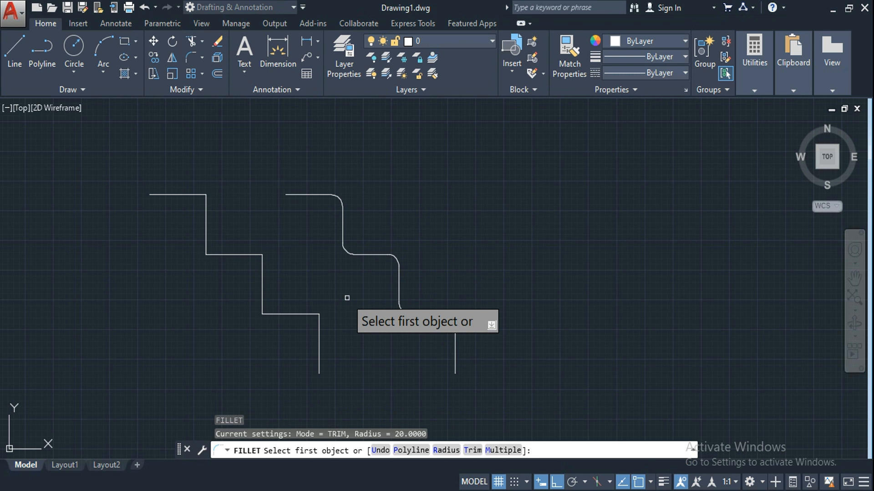
key("Down")
key("Down")
left_click(354, 406)
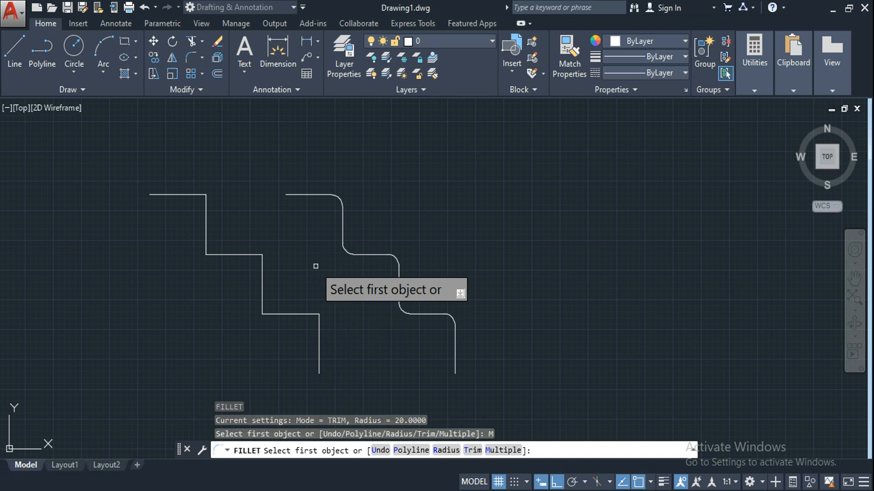
key("Down")
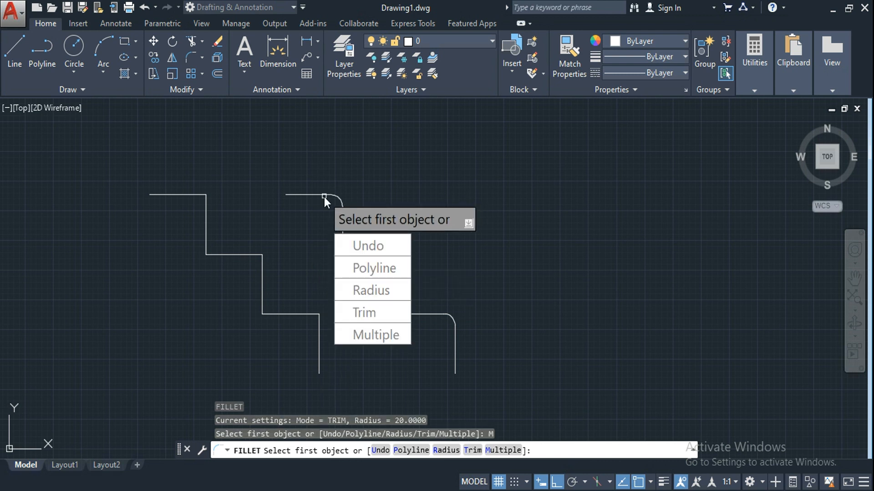
left_click(364, 314)
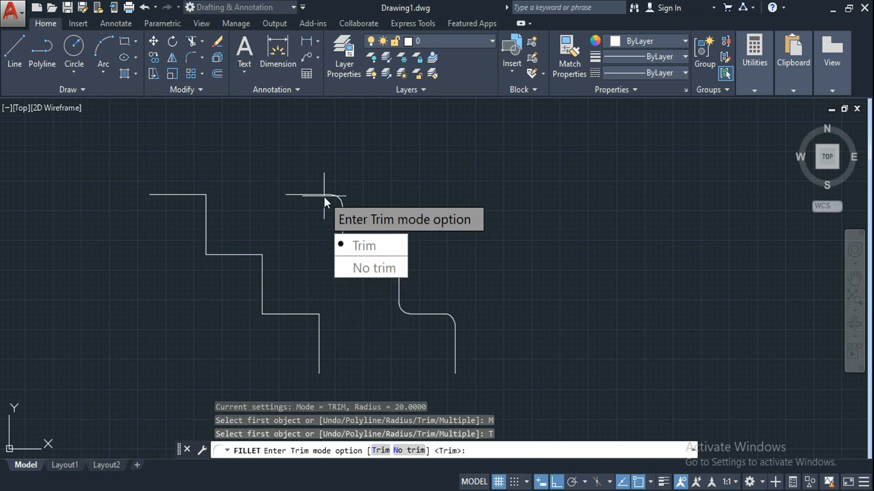
left_click(347, 265)
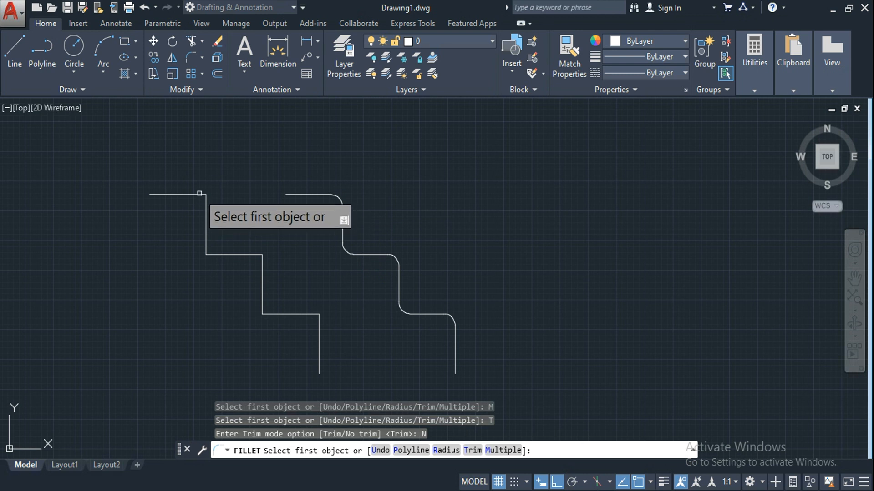
left_click(199, 194)
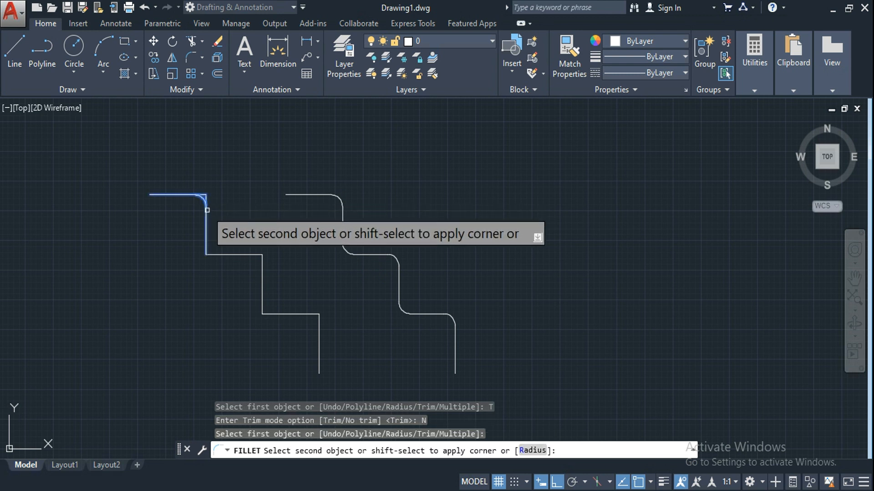
left_click(207, 211)
Fillet the first inner corner of the left-hand staircase, between its upper vertical edge and the horizontal edge below, without trimming
left_click(201, 195)
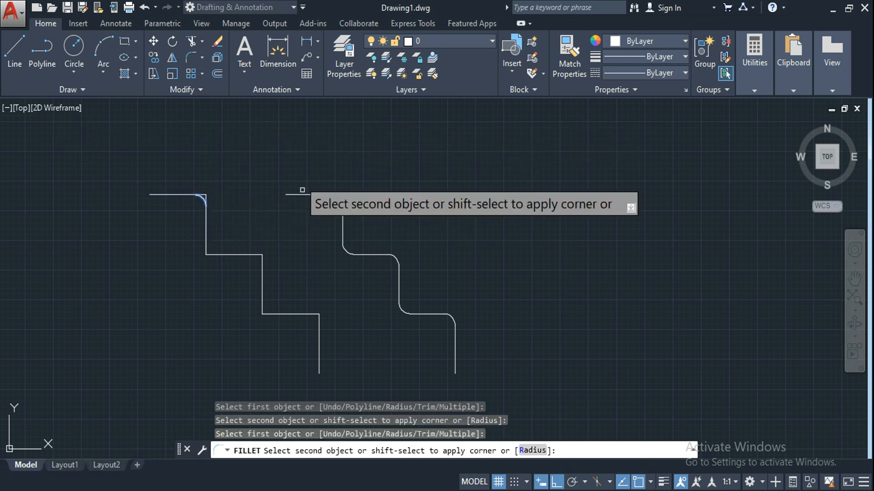
scroll(216, 195, "up", 4)
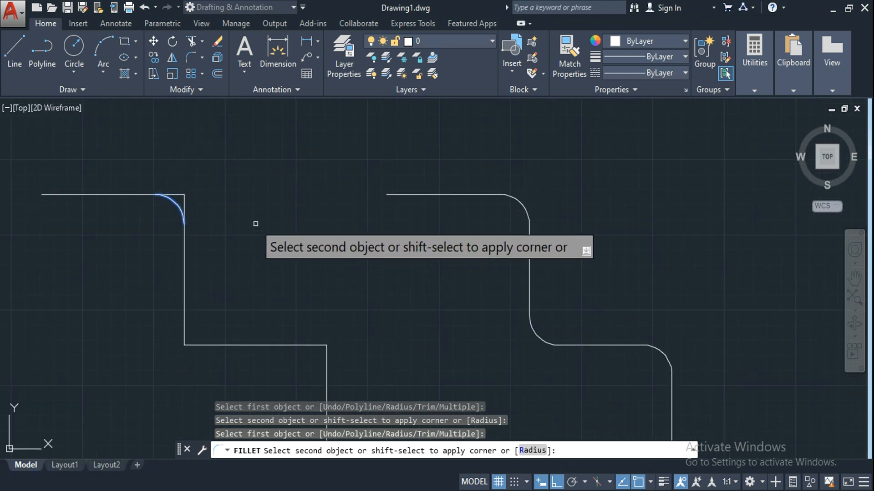
left_click(232, 344)
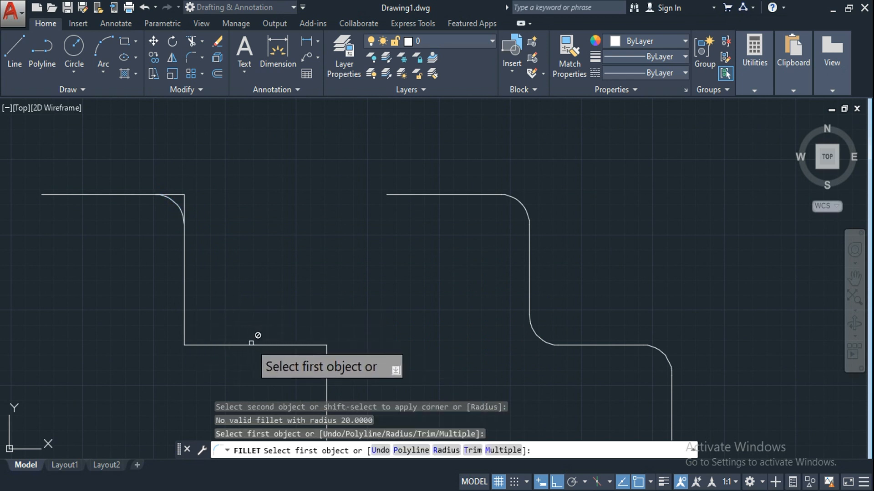
left_click(253, 345)
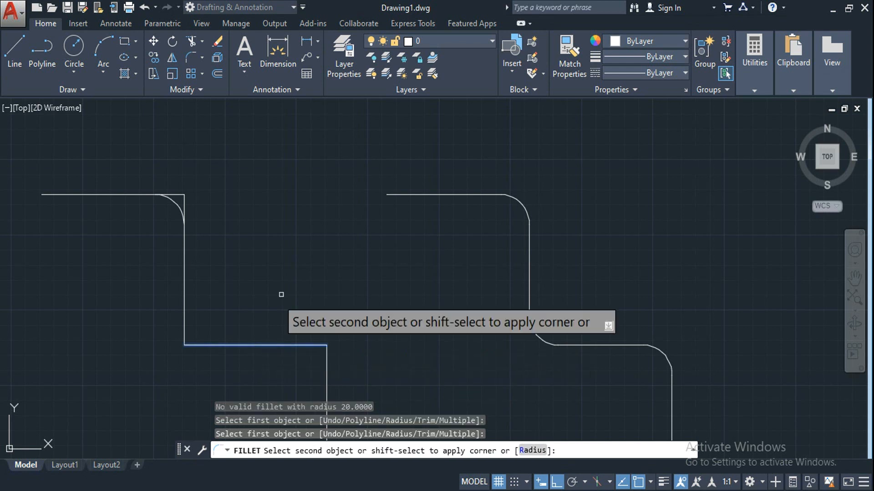
left_click(183, 283)
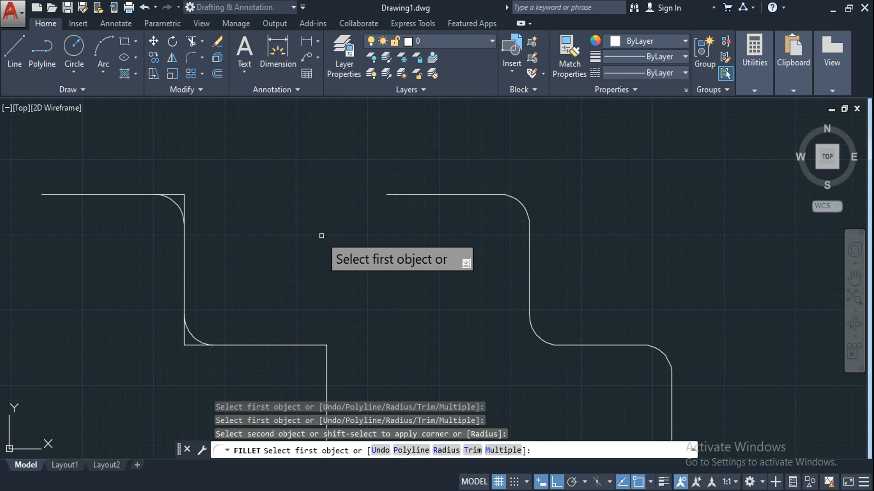
key("Down")
key("Down")
key("Down")
key("Down")
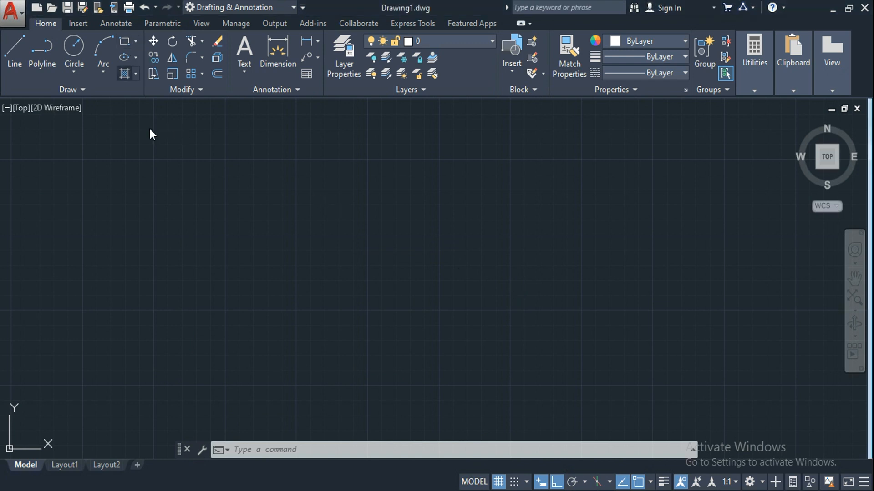
Draw a wide rectangle in the middle of the empty drawing area
type("rec")
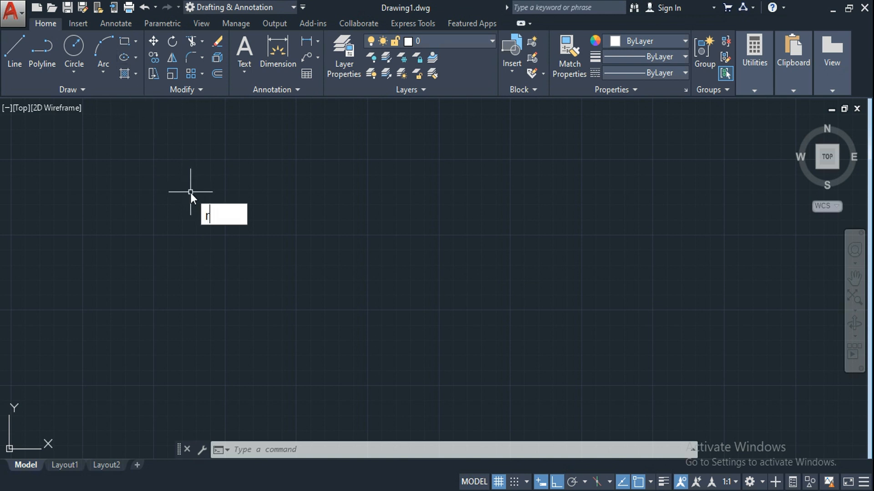
key("Escape")
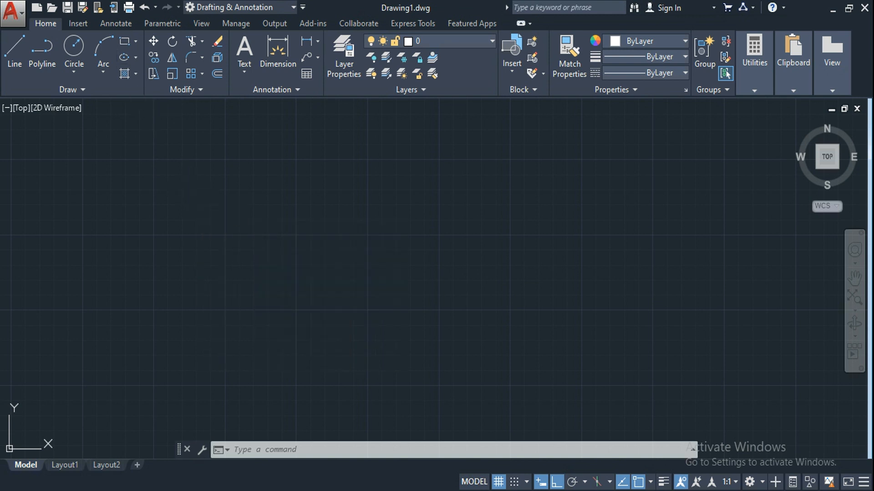
type("rec")
key("Return")
left_click(208, 178)
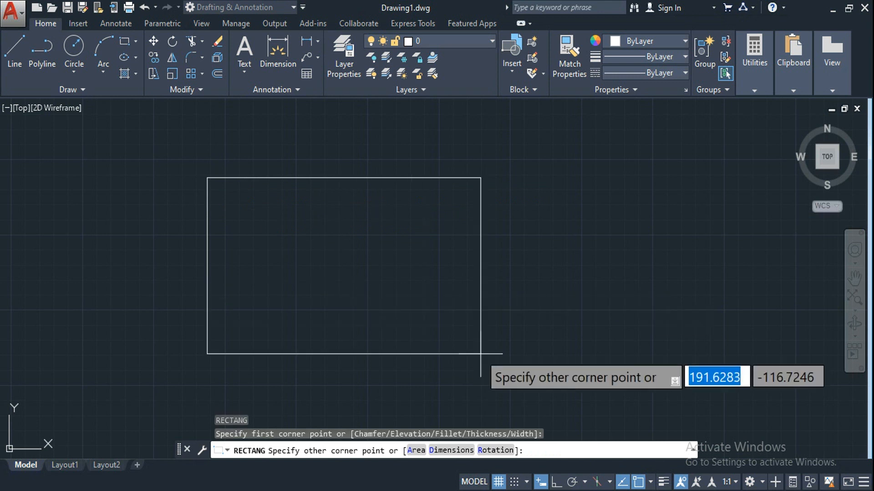
left_click(557, 365)
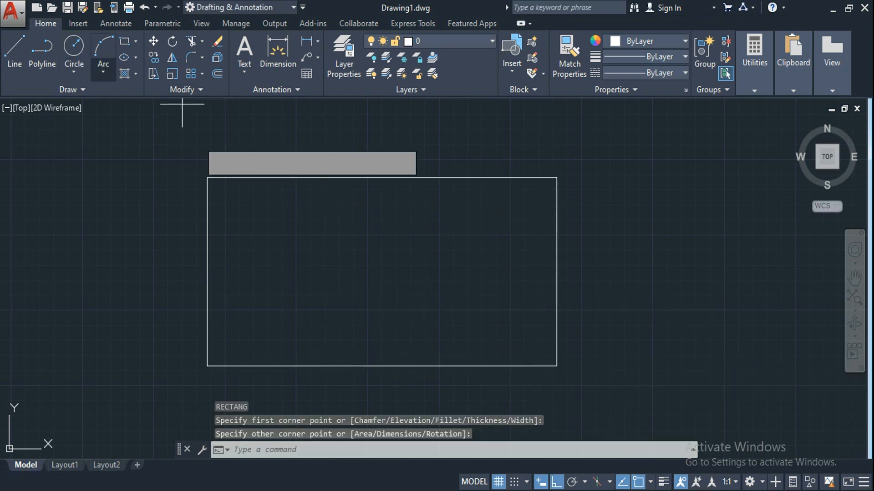
Draw a circle centred on the rectangle's upper edge so that it straddles the edge
type("c")
key("Return")
left_click(363, 178)
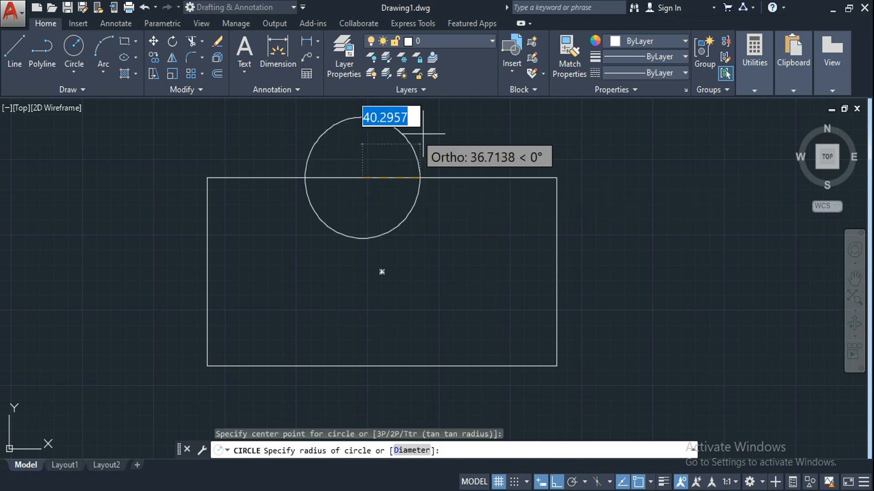
left_click(430, 136)
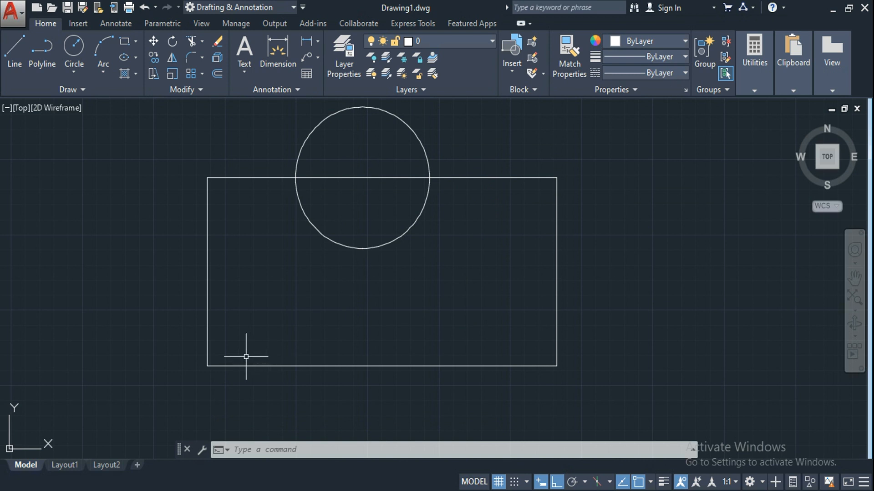
Draw a horizontal line about 135 units long that crosses the lower part of the rectangle's left edge
left_click(13, 57)
left_click(109, 322)
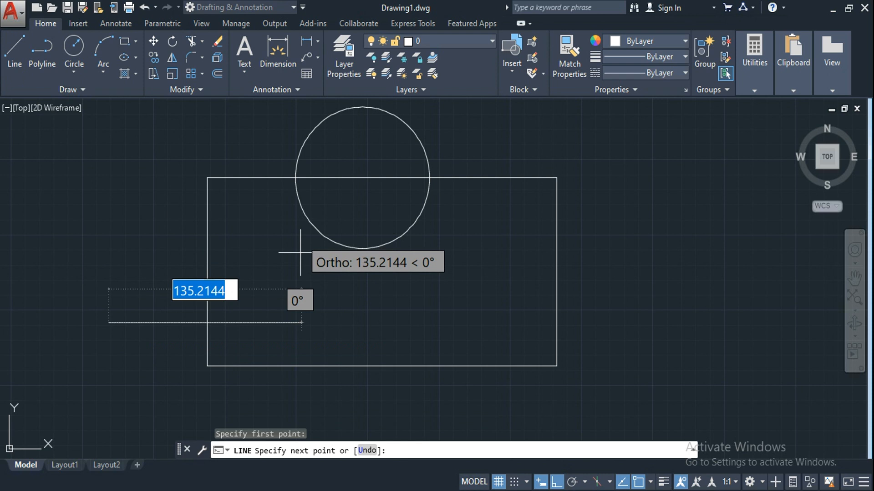
left_click(301, 255)
key("Escape")
key("Escape")
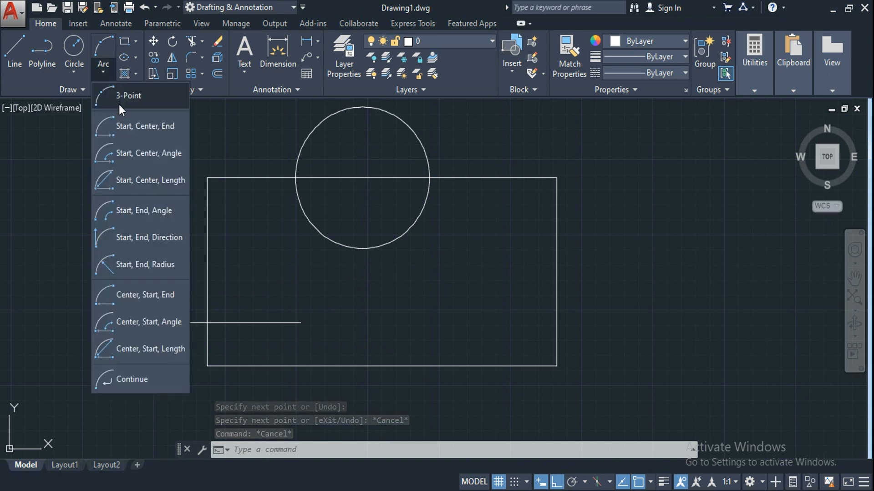
Draw a three-point arc crossing the rectangle's right edge, with Ortho mode turned off
left_click(119, 105)
left_click(622, 320)
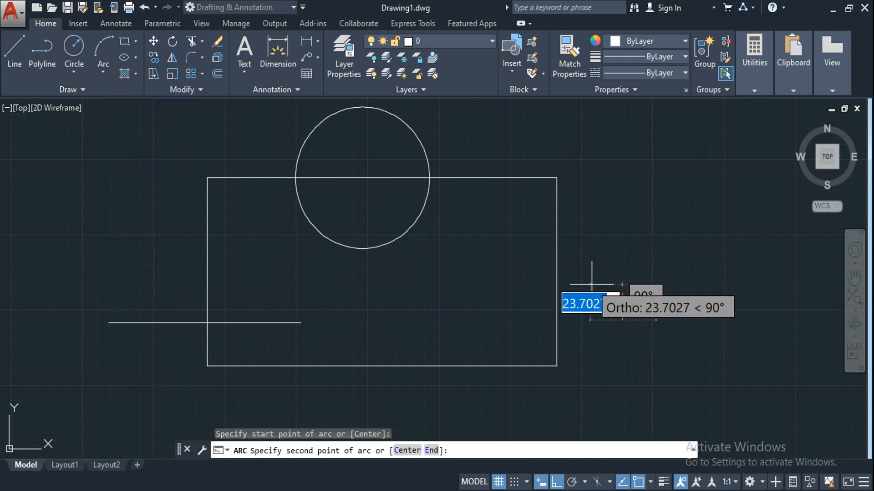
key("F8")
left_click(590, 285)
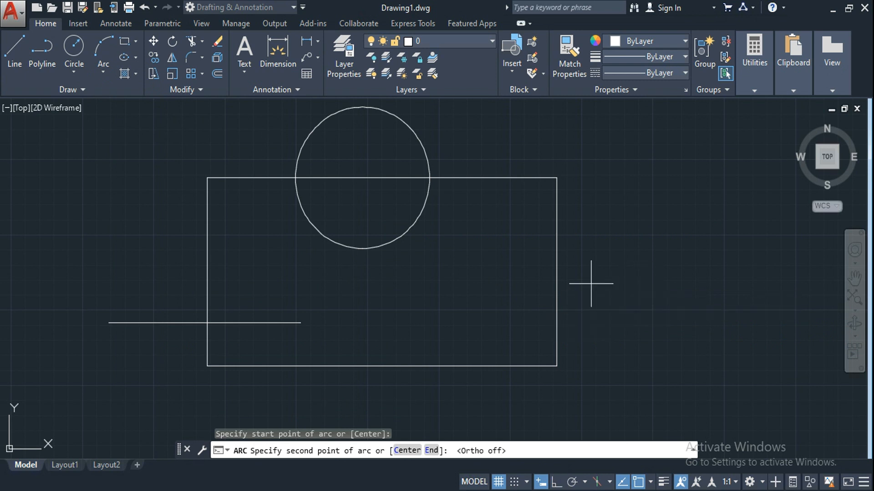
left_click(464, 278)
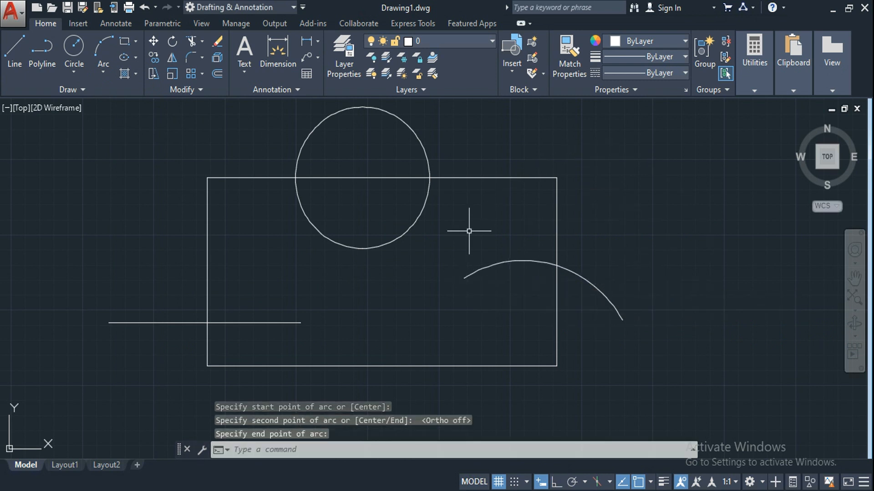
Trim the arc and line portions inside the rectangle, the rectangle's edge within the circle, and the circle's lower half
type("TR")
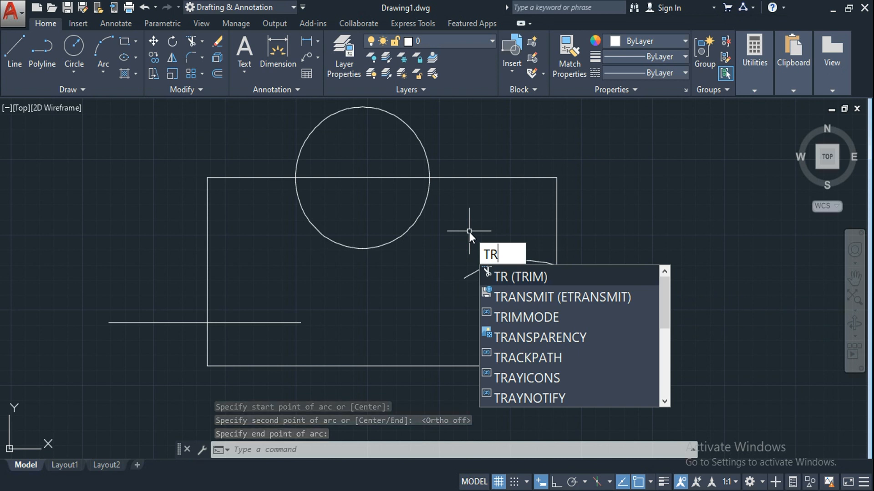
key("Return")
key("Return")
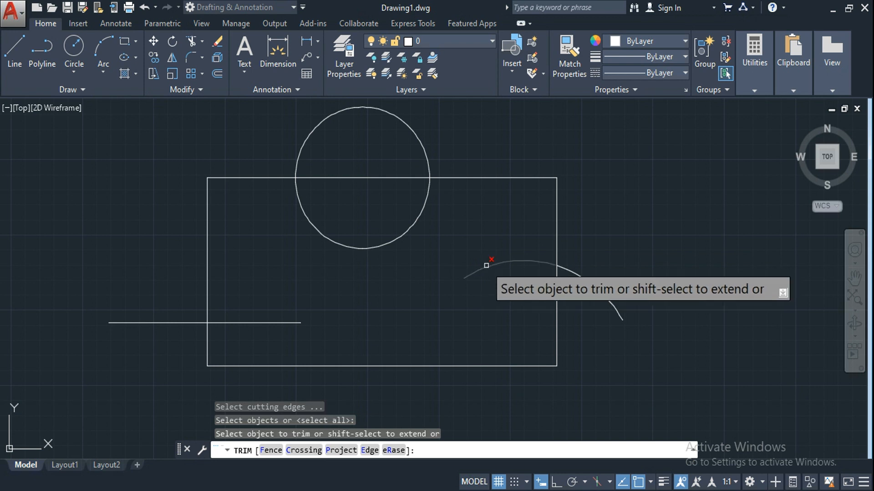
left_click(485, 266)
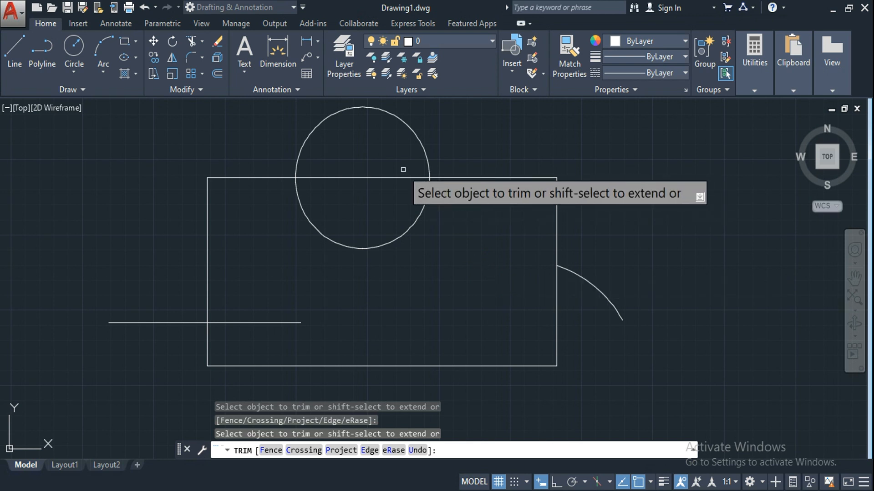
left_click(385, 176)
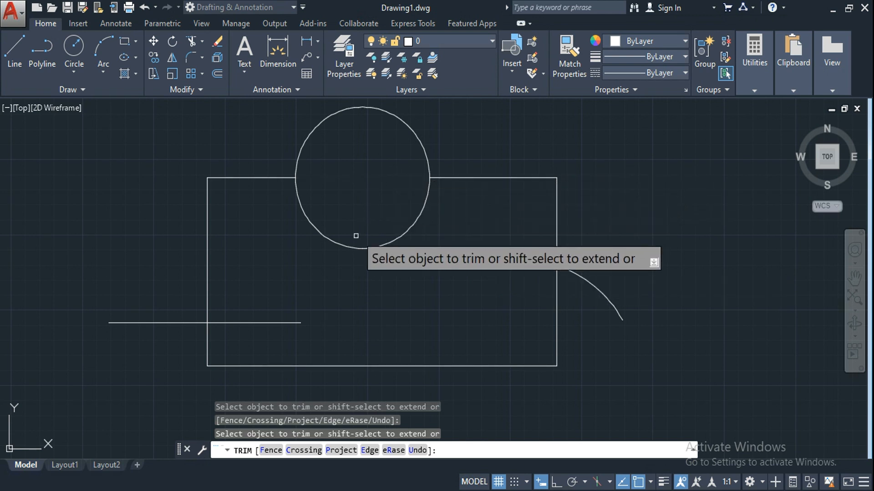
left_click(351, 249)
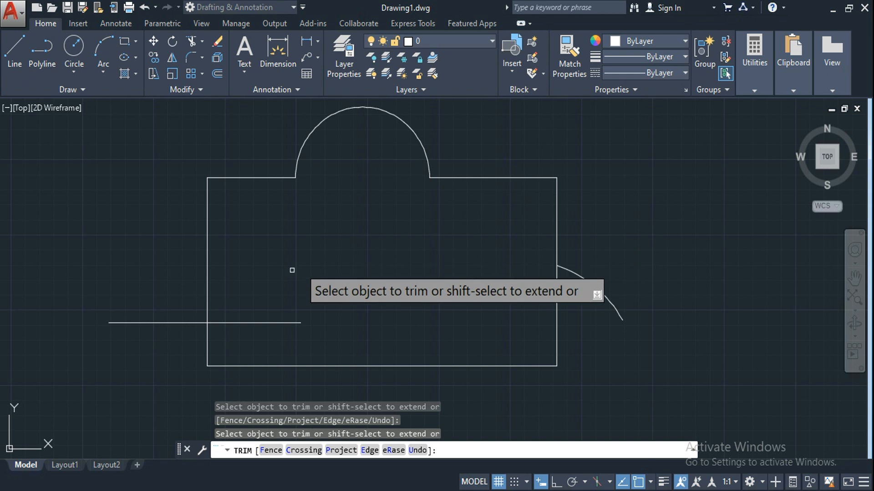
left_click(222, 321)
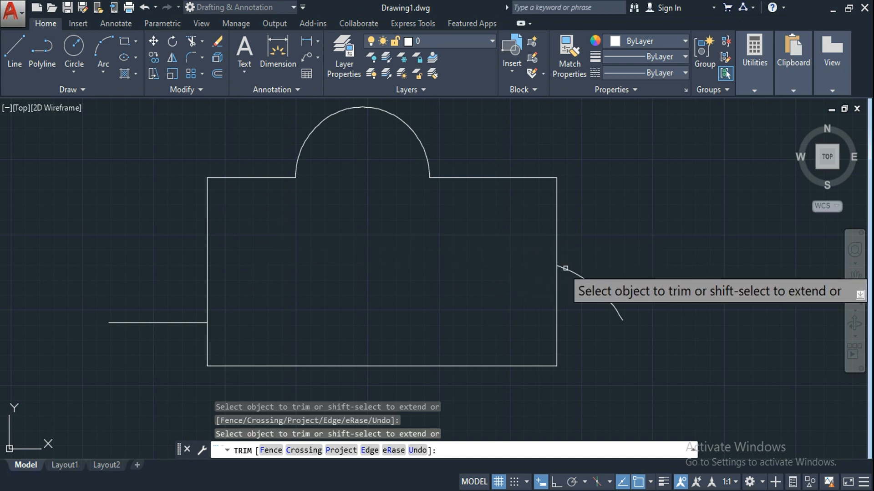
Within the Trim command, extend the arc to the rectangle's lower edge and the horizontal line across the rectangle to the arc's outer end
left_click(476, 272, "shift")
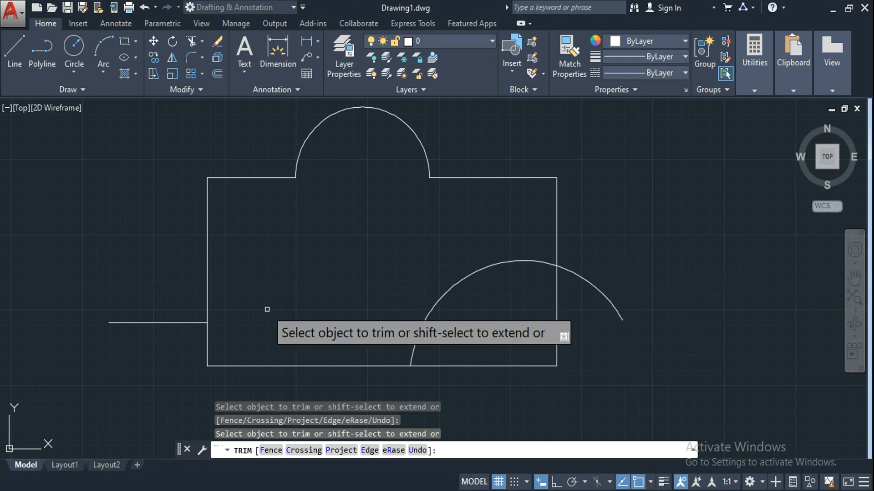
left_click(185, 323)
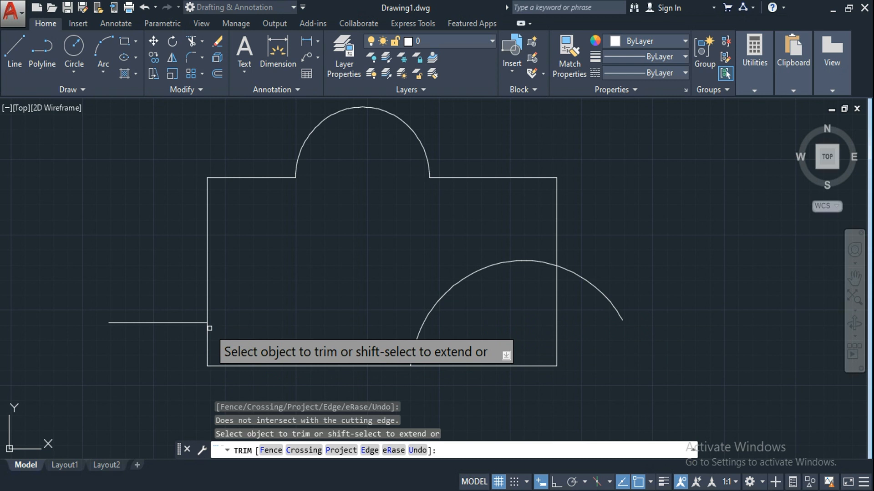
left_click(201, 323, "shift")
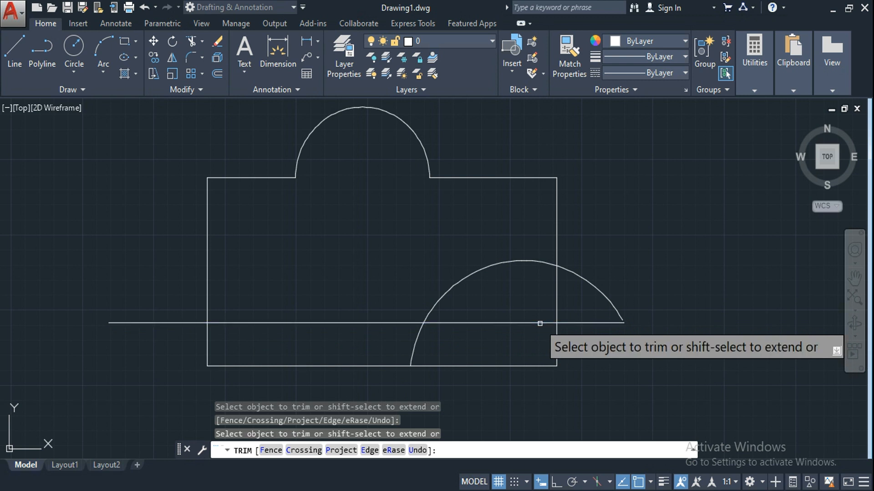
Trim the horizontal line between the arc and the rectangle's right edge, and try a Fence selection across the rectangle's empty interior
left_click(525, 324)
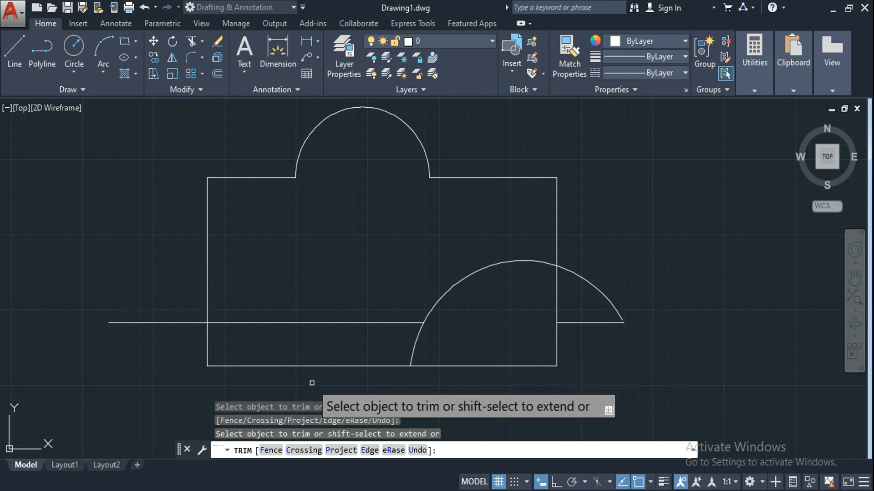
key("Down")
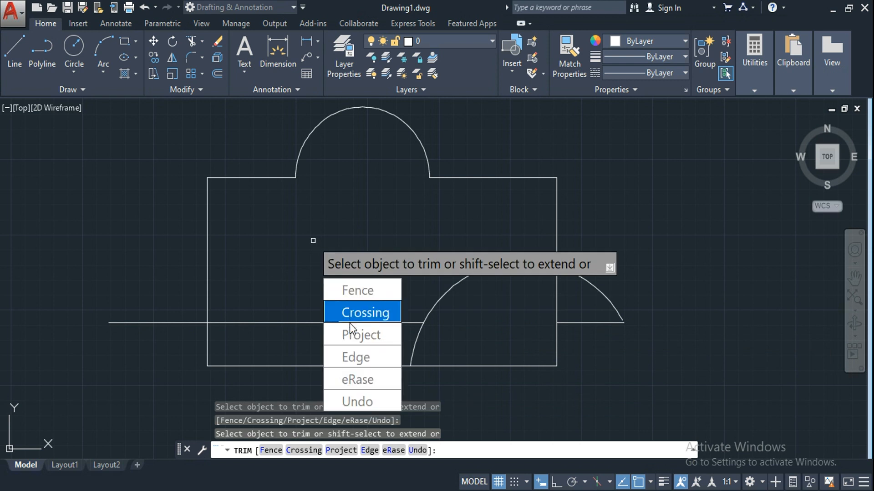
left_click(355, 300)
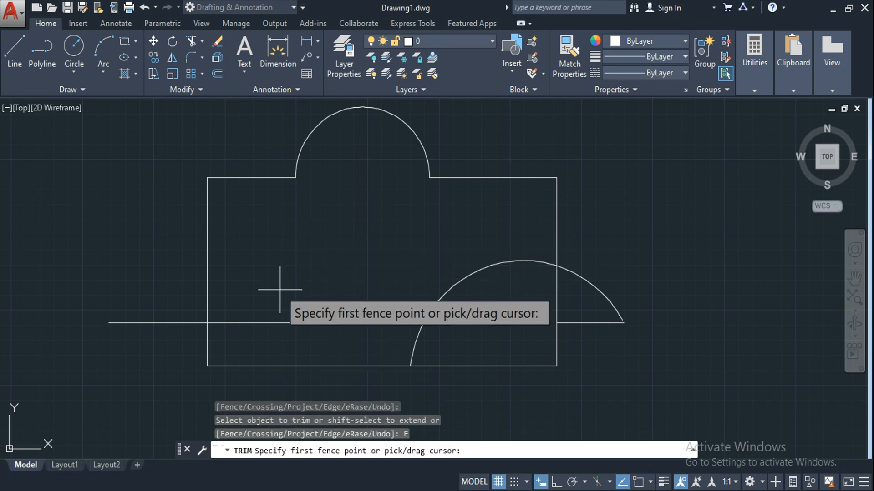
left_click_drag(280, 289, 383, 264)
left_click(384, 264)
left_click(384, 264)
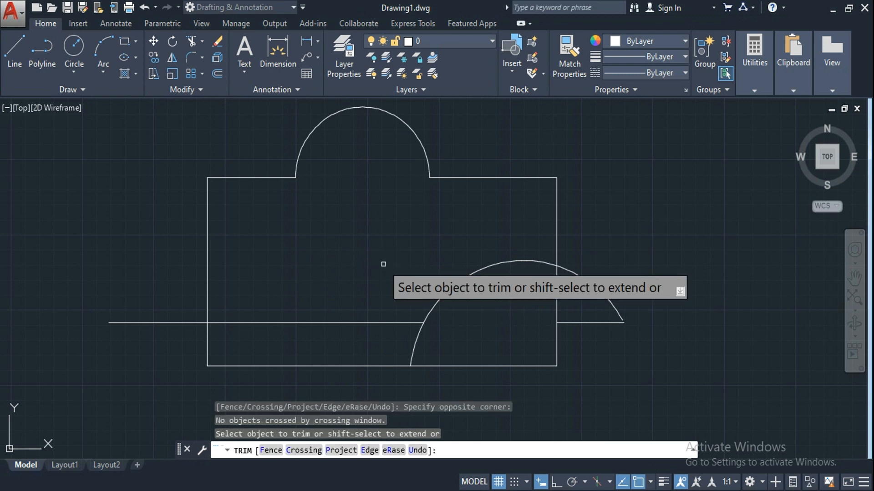
Trim the line and arc inside the rectangle with a four-point Fence that crosses both, and undo that trim
key("Down")
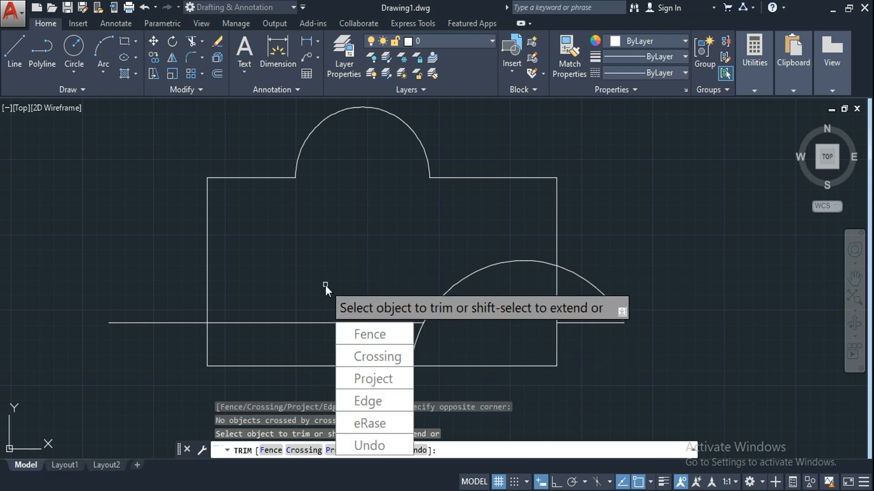
left_click(342, 333)
left_click(295, 281)
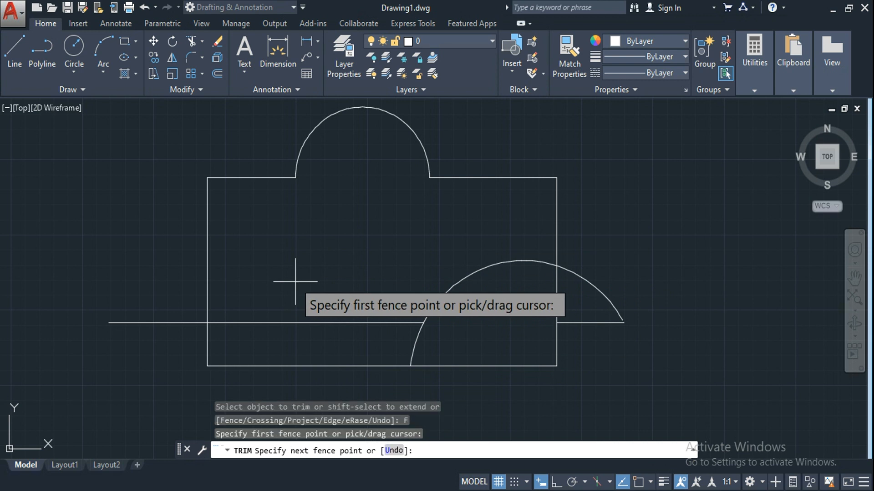
left_click(388, 274)
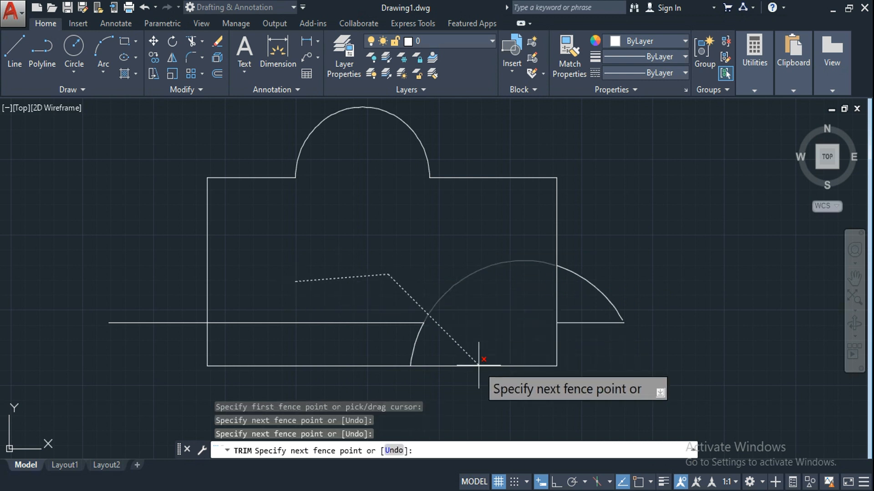
left_click(470, 356)
left_click(343, 342)
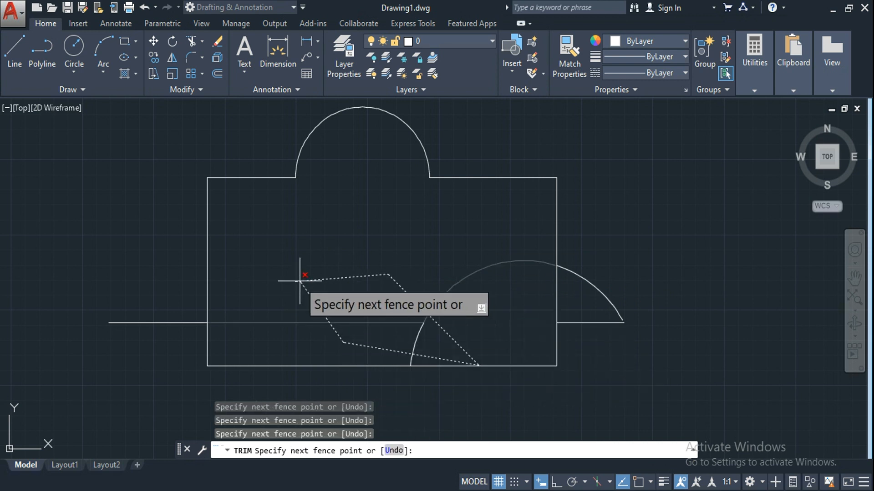
key("Return")
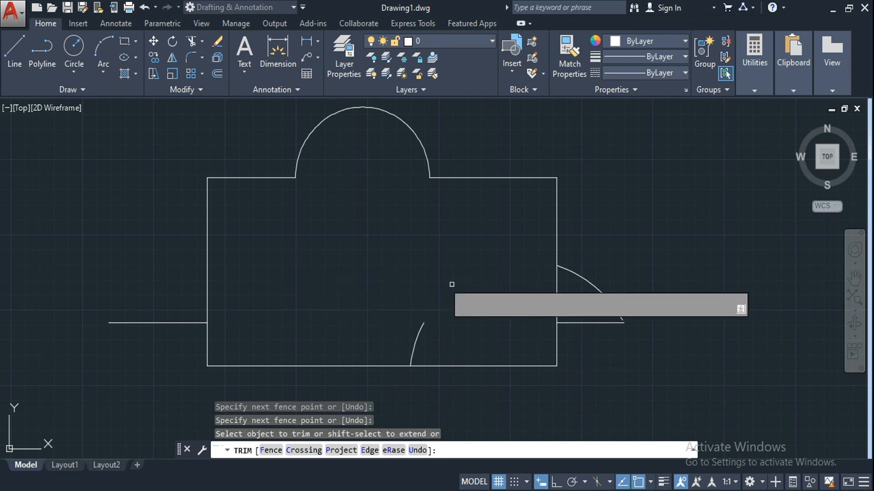
key("ctrl+z")
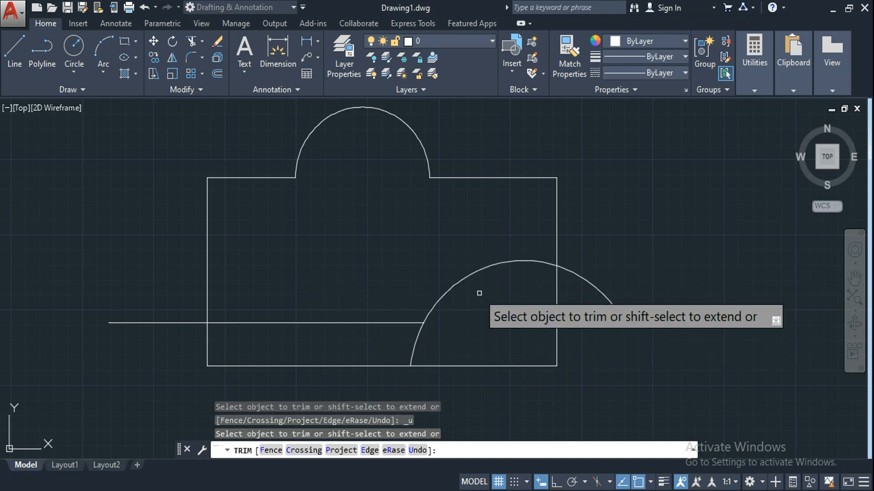
Trim the line and arc inside the rectangle with a Crossing window drawn over where they meet
key("Down")
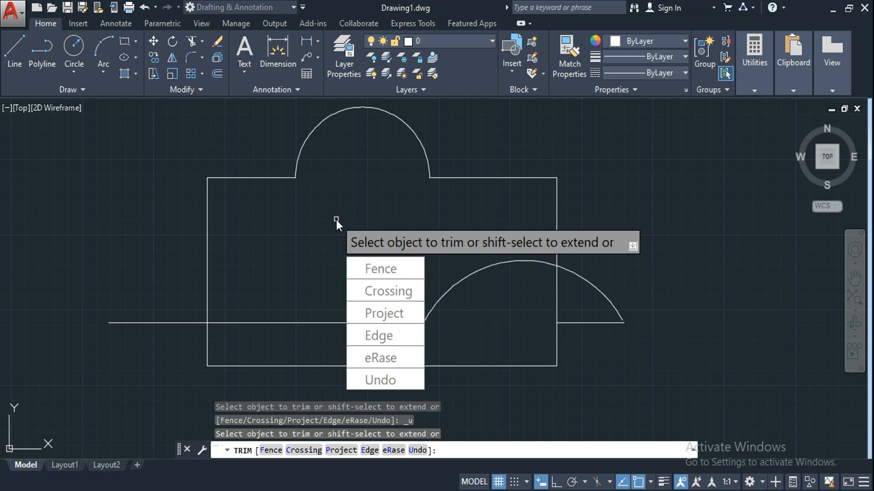
left_click(373, 295)
left_click(319, 239)
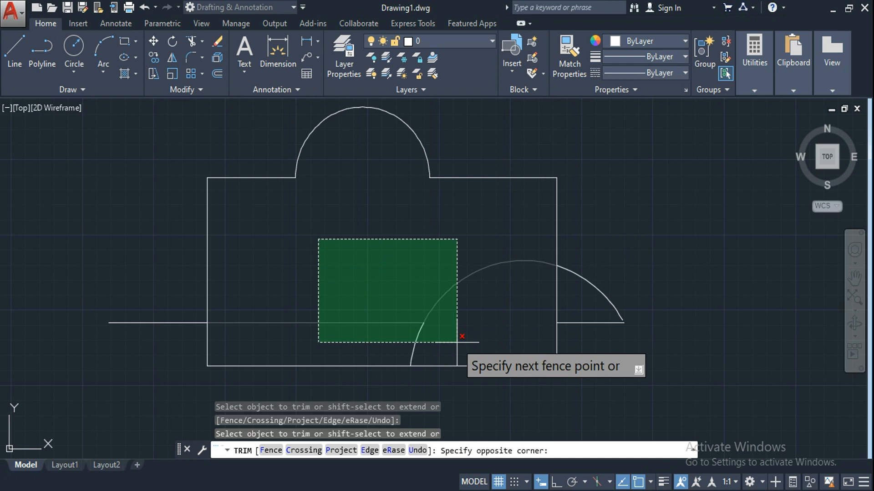
left_click(457, 342)
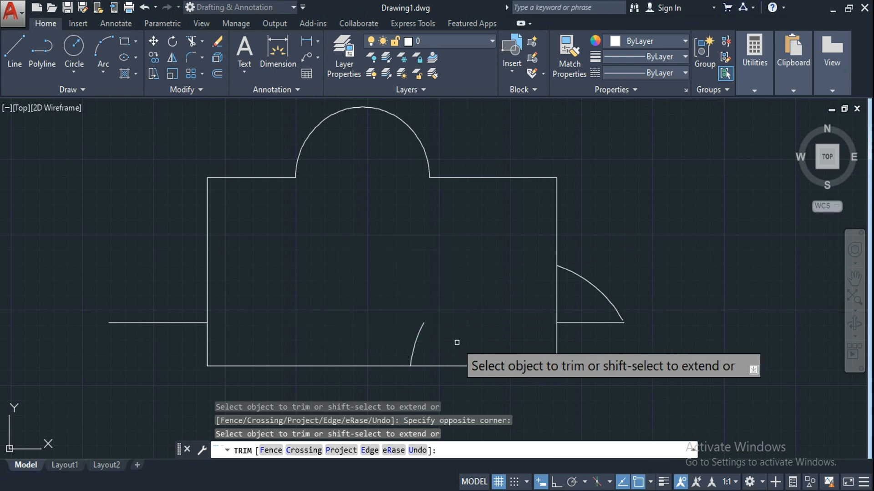
Undo the crossing trim and the earlier extensions and trims until the full circle and the rectangle's complete upper edge are restored
key("ctrl+z")
left_click(457, 343)
key("ctrl+z")
key("ctrl+z")
key("ctrl+z")
key("ctrl+z")
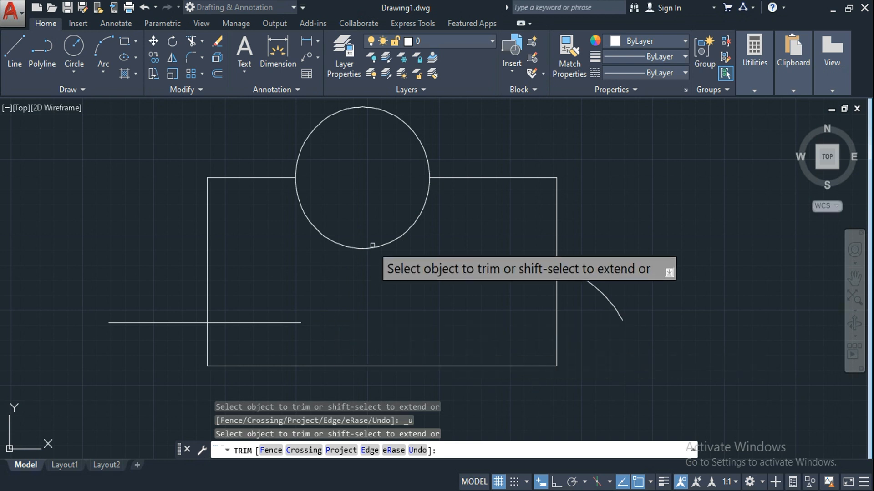
key("ctrl+z")
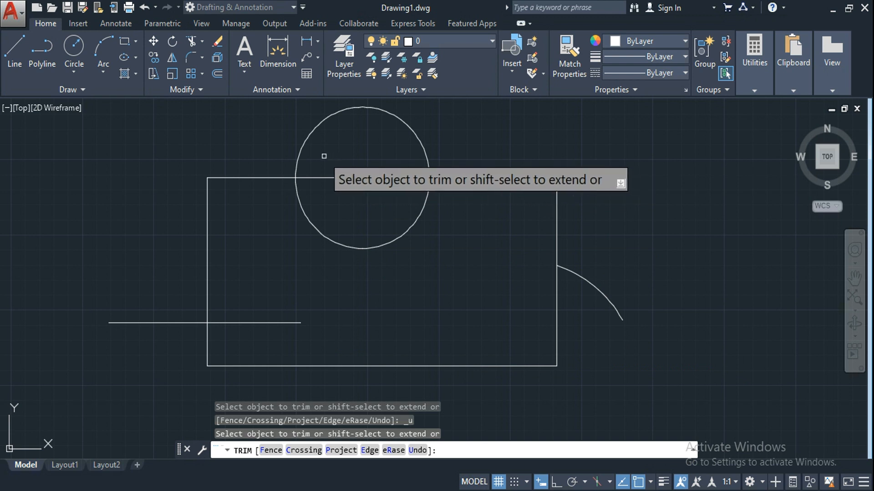
Trim the circle's lower half and the rectangle's edge within the circle using one crossing window, and end the Trim command
left_click(324, 156)
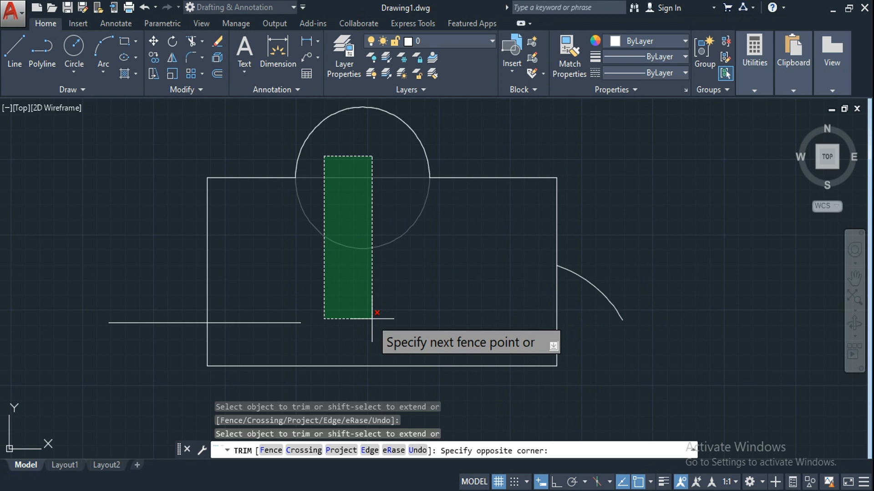
left_click(409, 265)
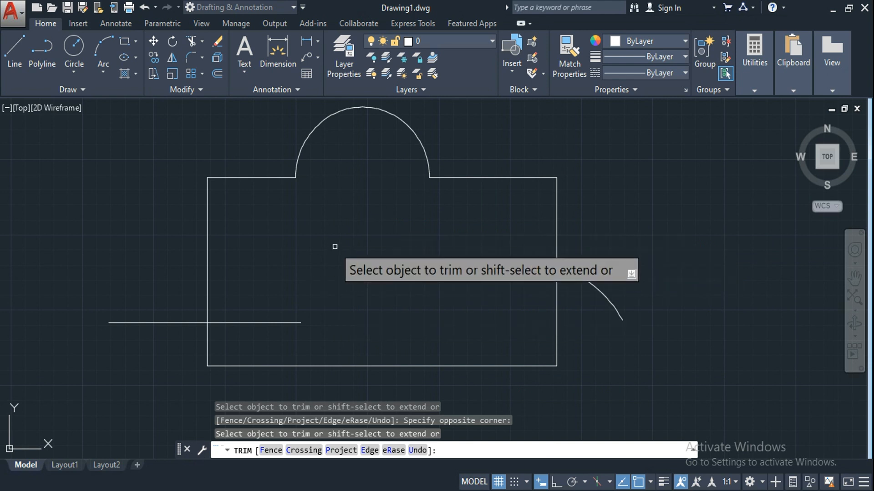
key("Escape")
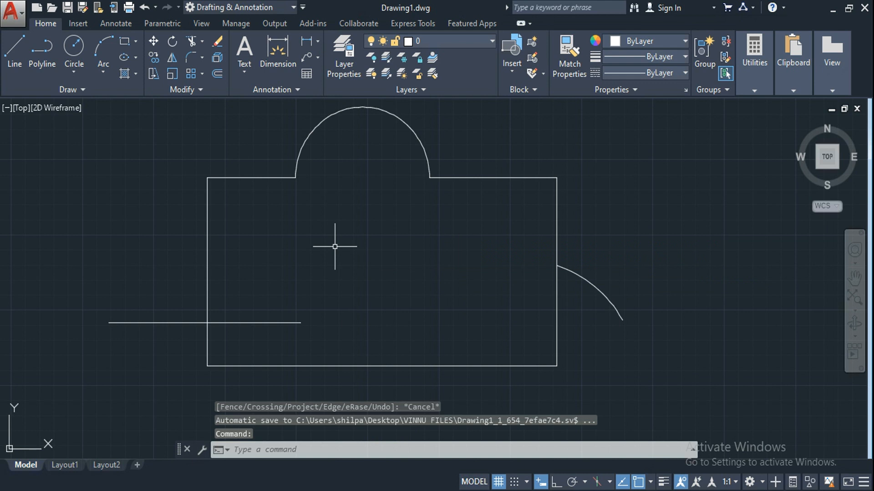
Extend the arc into the rectangle, the horizontal line to the arc's inner end, and the rectangle's upper edge across the half circle
type("EX")
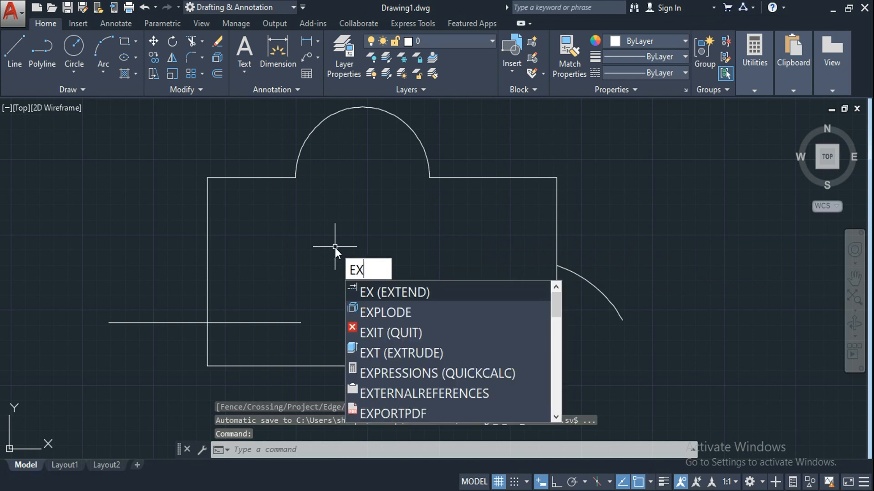
key("Return")
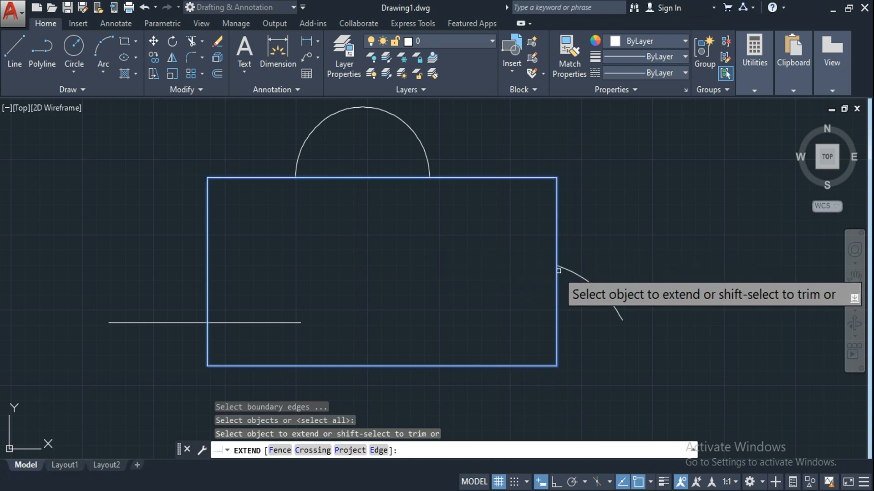
left_click(567, 269)
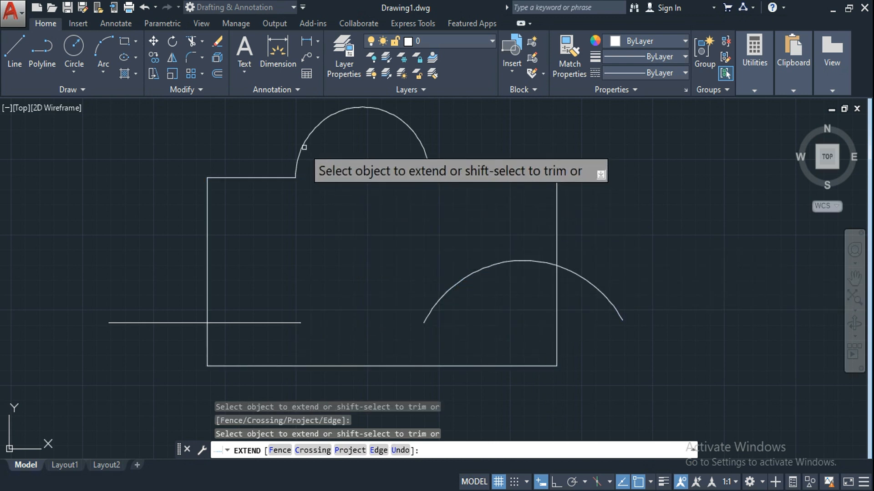
left_click(267, 323)
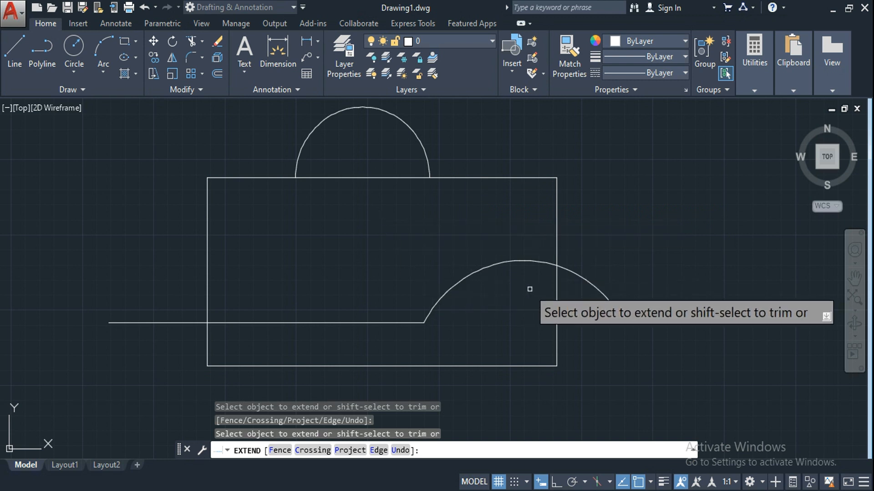
Within the Extend command, trim the arc inside the rectangle and the rectangle's upper edge left of the half circle
left_click(537, 258, "shift")
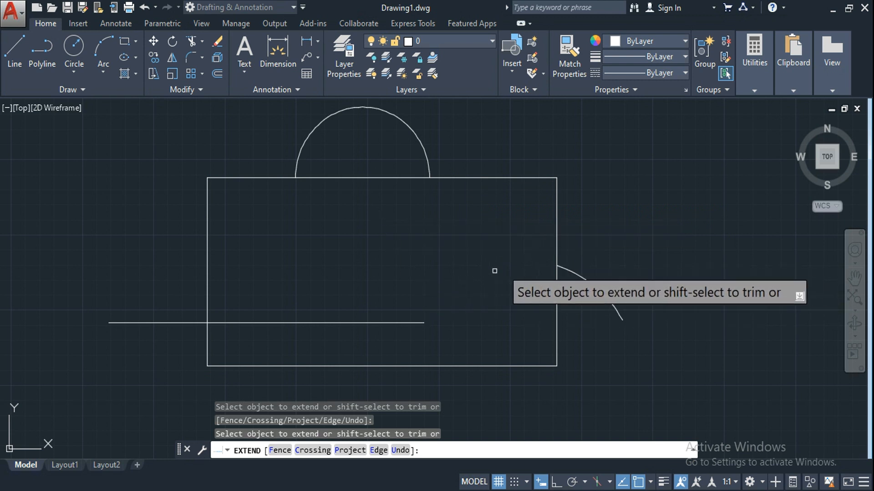
left_click(284, 177, "shift")
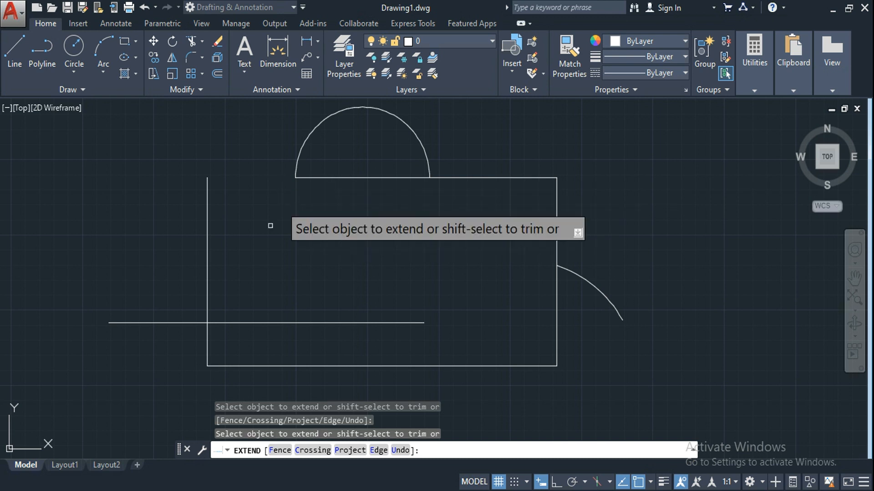
key("Escape")
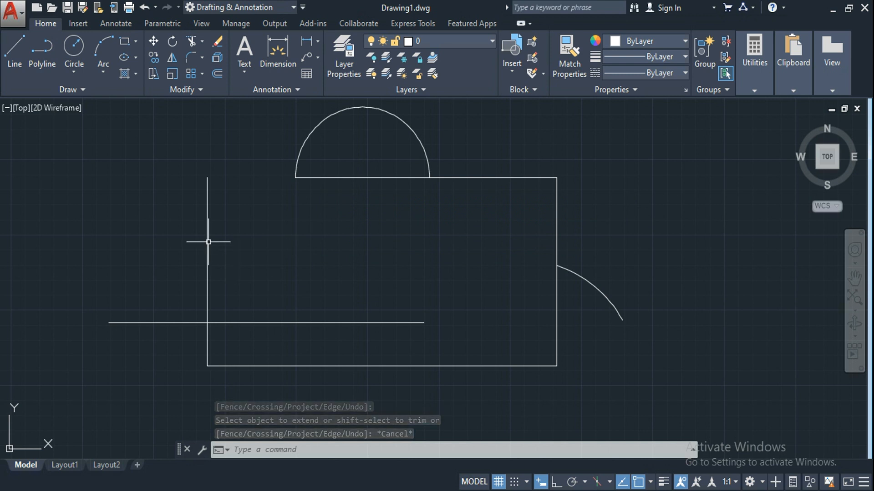
Erase all objects in the drawing and draw an open zigzag polyline with three segments
key("ctrl+a")
key("Delete")
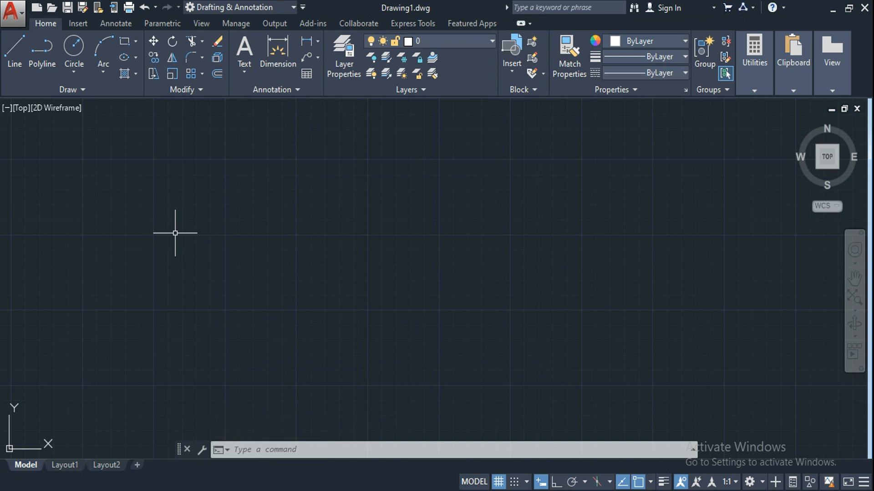
left_click(49, 67)
left_click(180, 211)
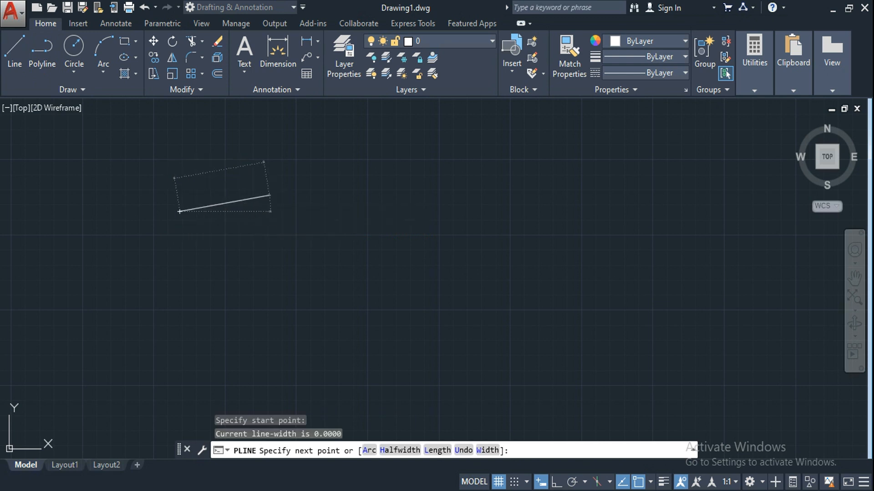
left_click(269, 196)
left_click(307, 296)
left_click(384, 263)
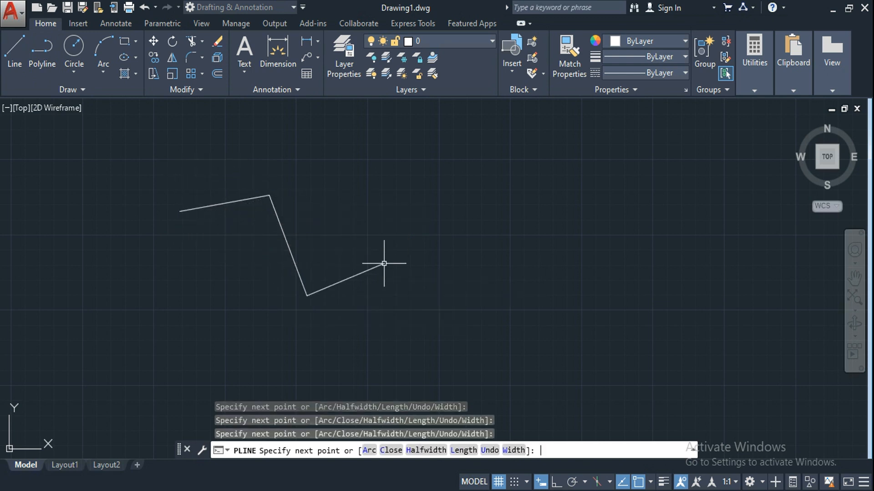
key("Return")
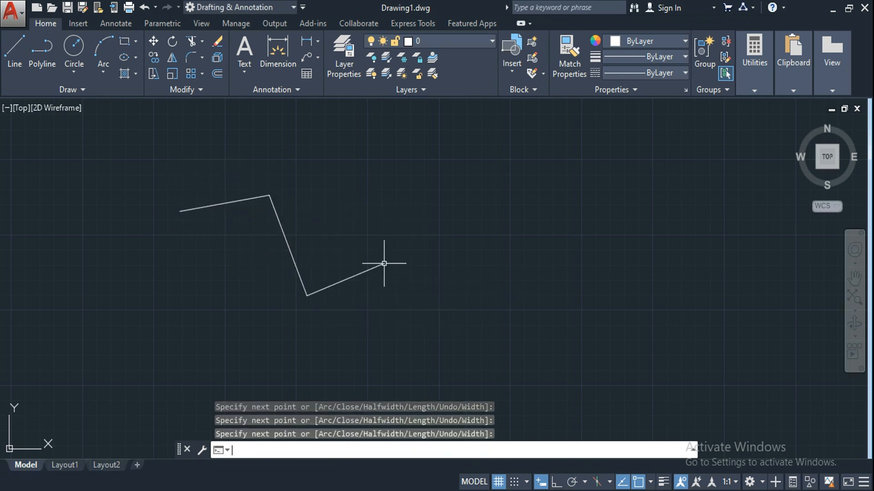
Draw a rectangle by two opposite corners to the right of the zigzag polyline
left_click(128, 45)
left_click(412, 170)
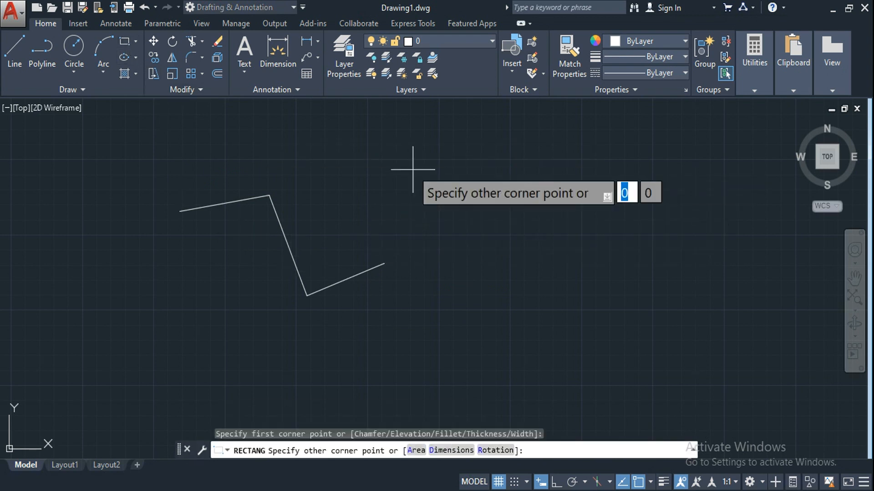
left_click(551, 280)
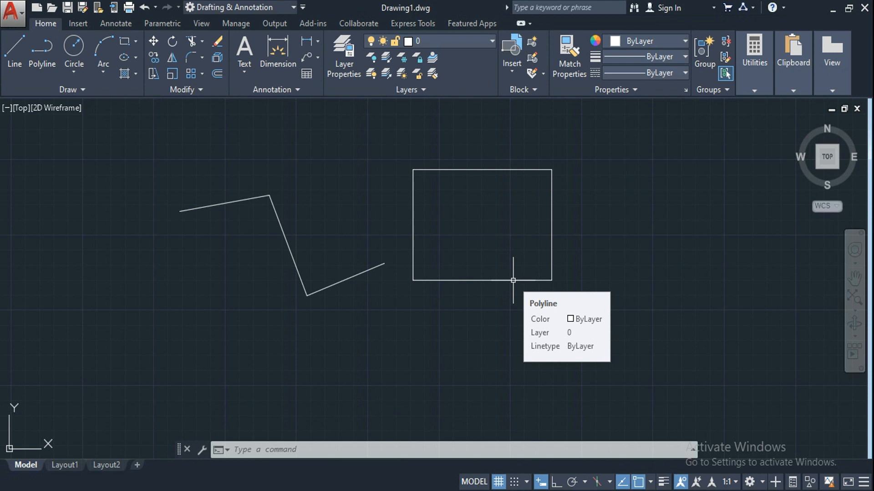
Select the rectangle and the zigzag polyline to check that each is a single object, and clear the selection
left_click(553, 257)
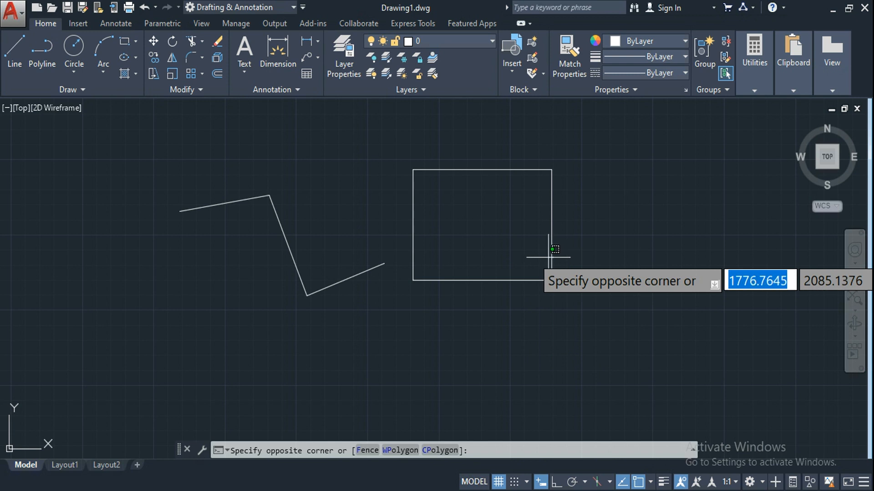
left_click(550, 255)
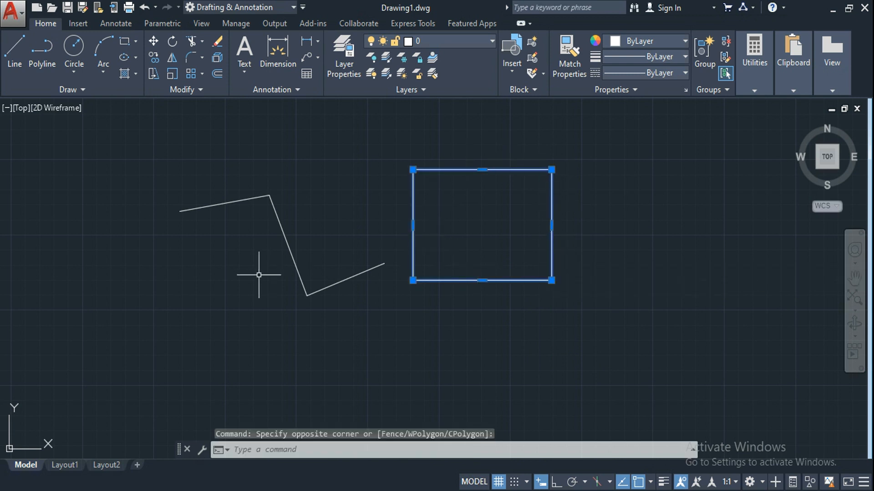
left_click(290, 253)
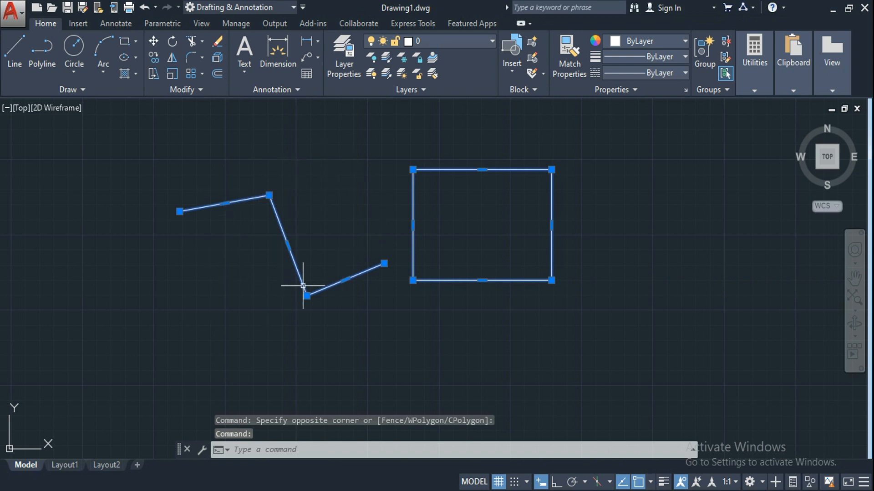
mouse_move(303, 287)
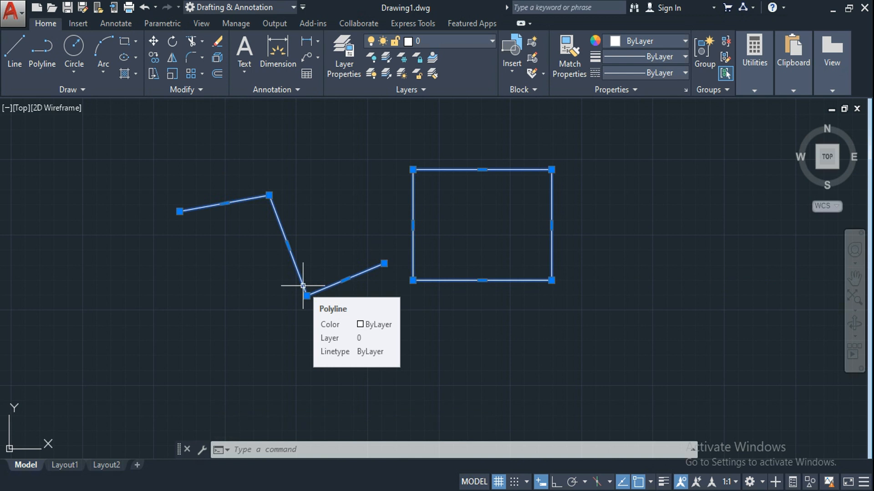
key("Escape")
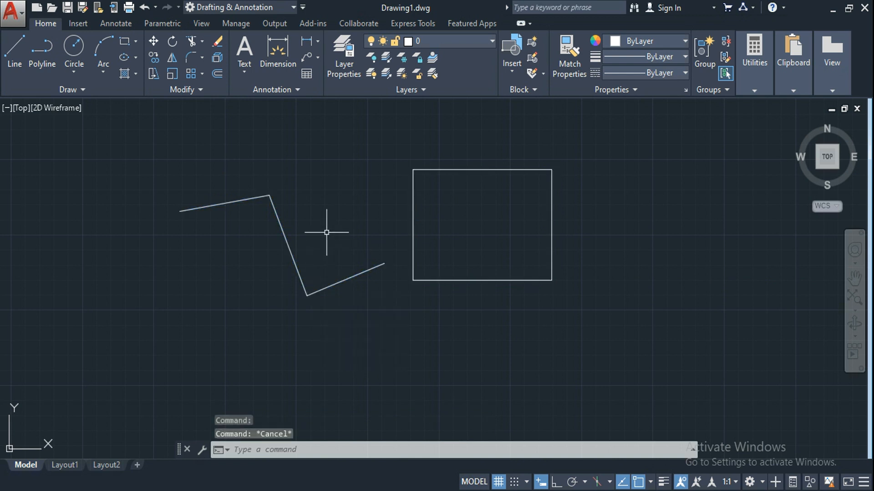
Explode the zigzag polyline and the rectangle together into separate line segments using a crossing selection
type("X")
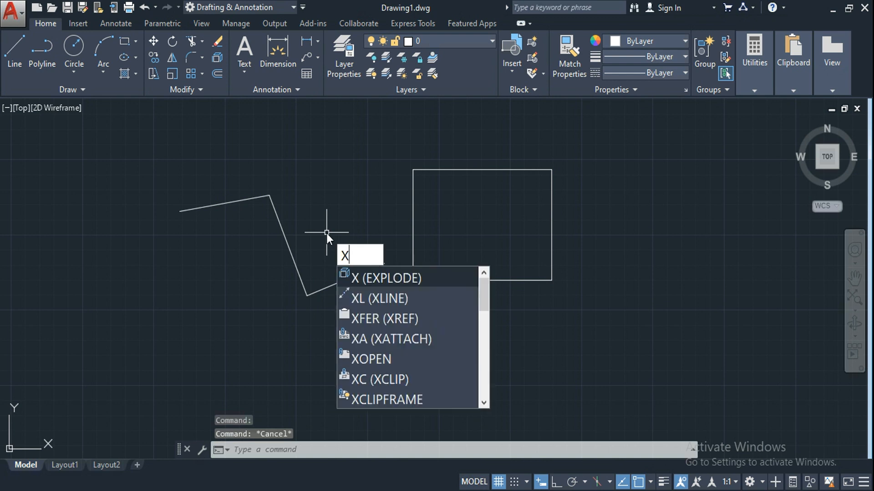
key("Return")
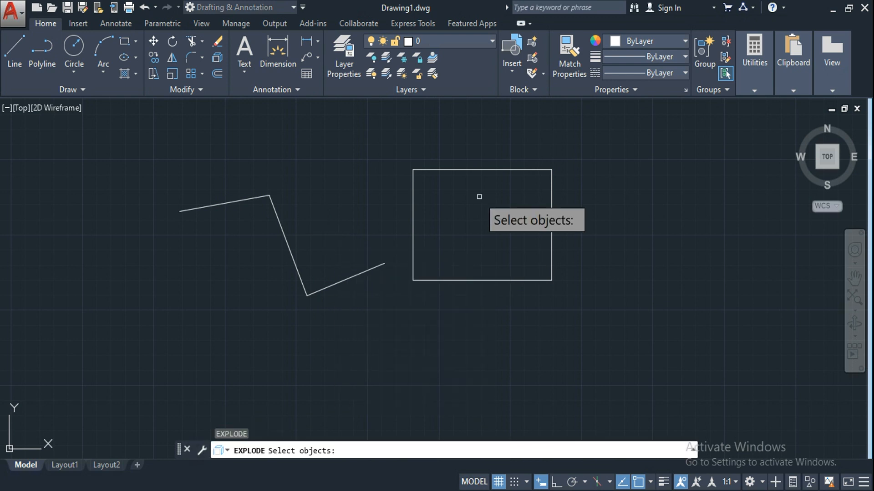
left_click(480, 196)
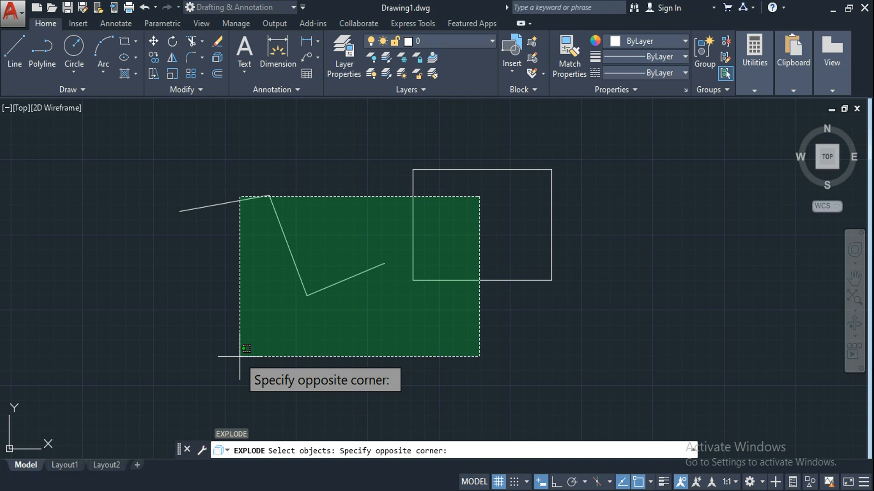
left_click(240, 357)
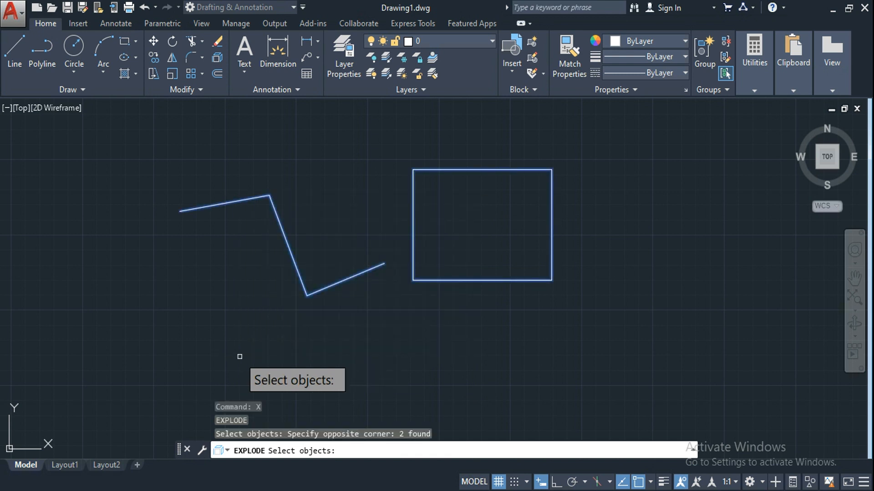
key("Return")
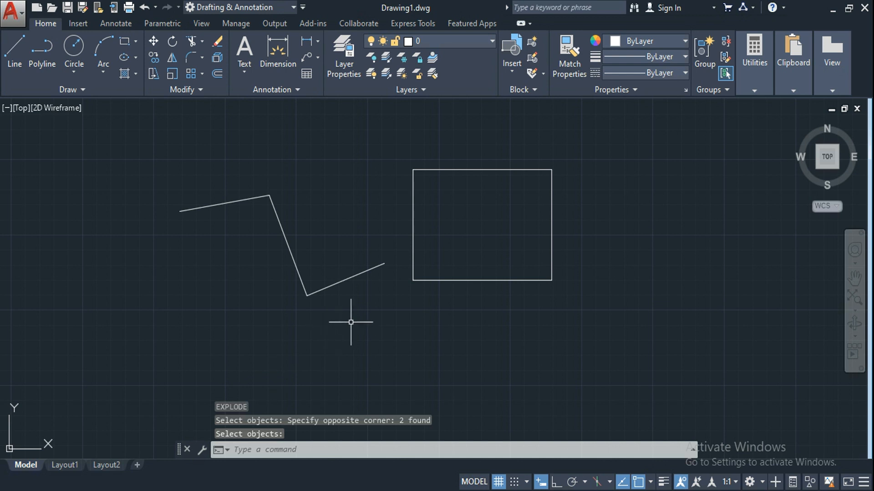
key("Return")
Select the rectangle's lower and upper edges and the zigzag's middle segment individually to check that they are separate lines
left_click(427, 280)
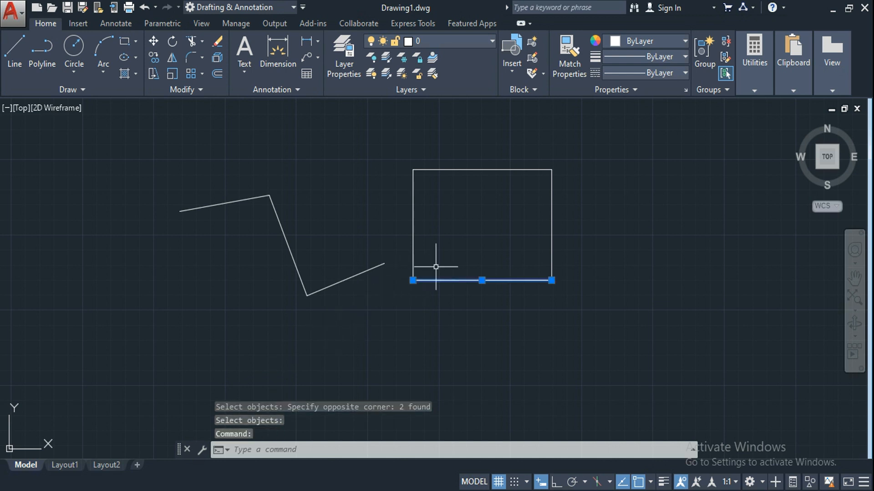
left_click(451, 170)
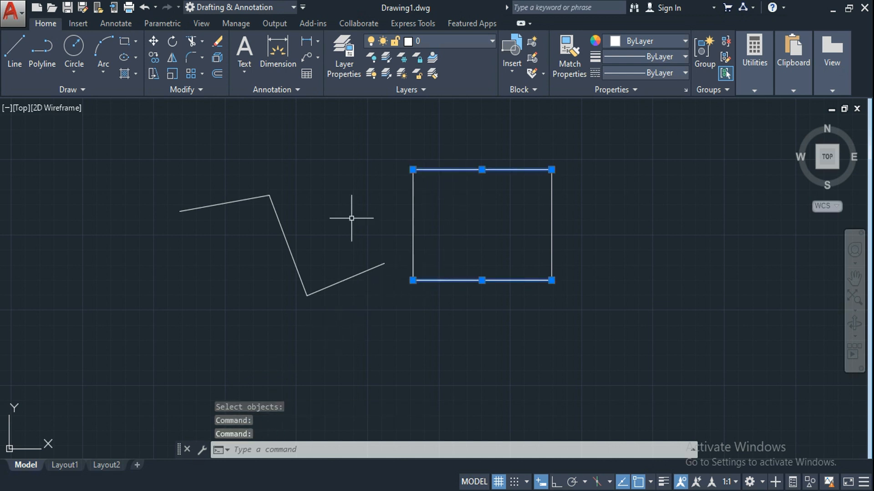
left_click(287, 240)
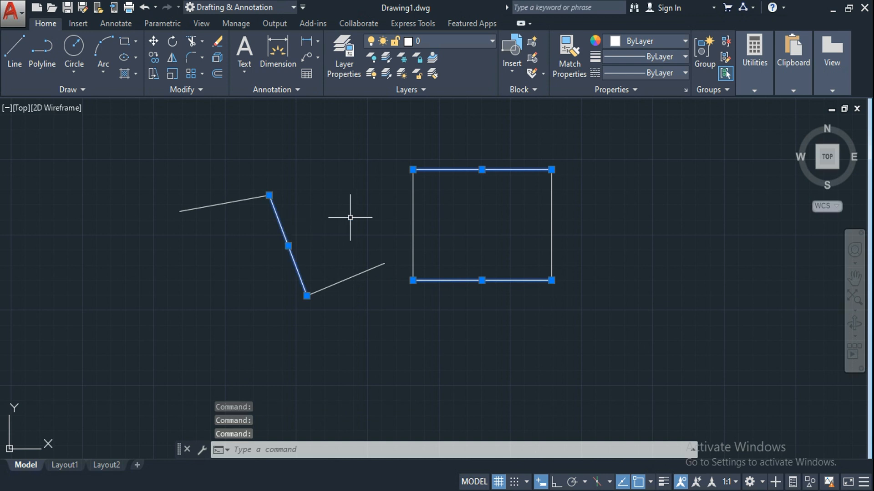